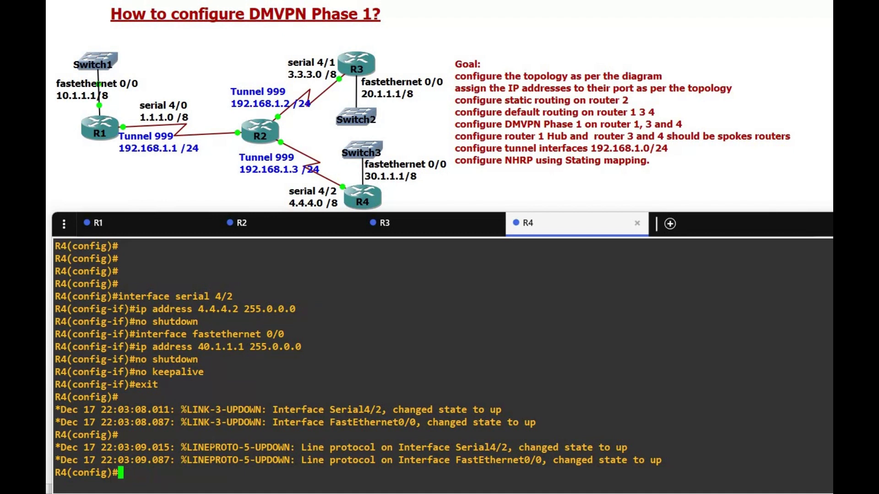
- Check R4's interface summary: FastEthernet0/0 at 40.1.1.1 and Serial4/2 at 4.4.4.2 are up
{"action": "type", "text": "show ip int br"}
{"action": "key", "text": "Return"}
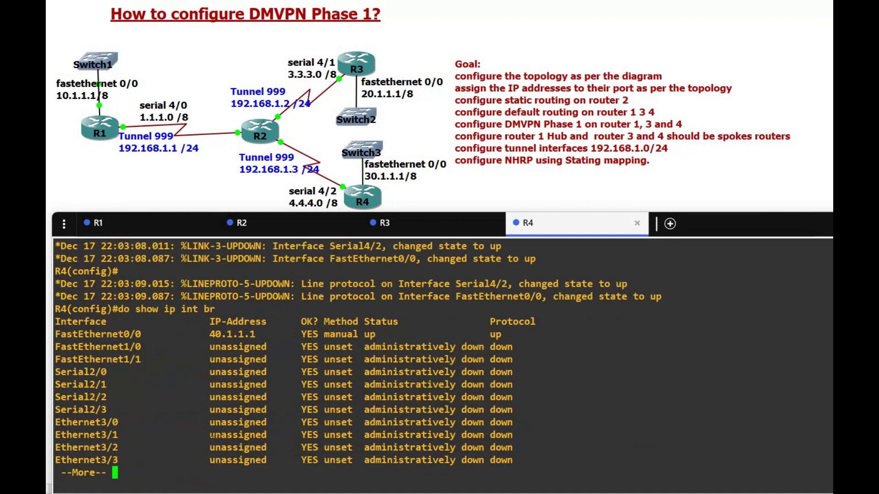
{"action": "key", "text": "space"}
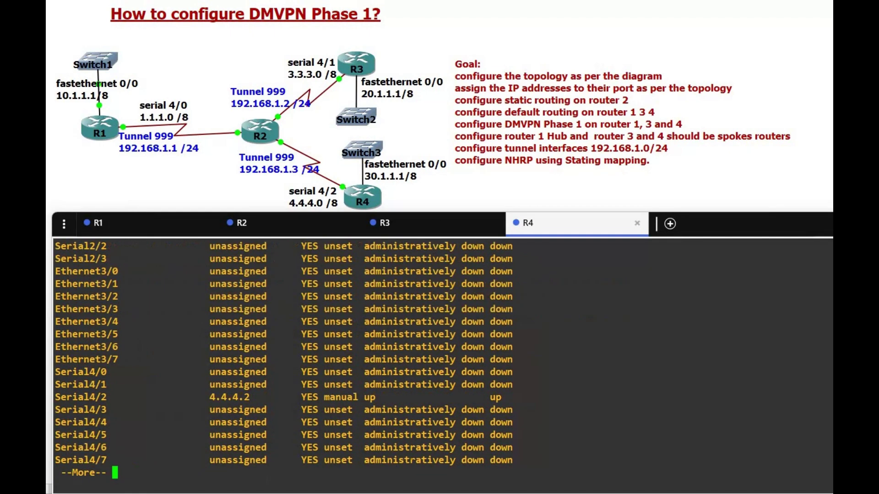
{"action": "key", "text": "space"}
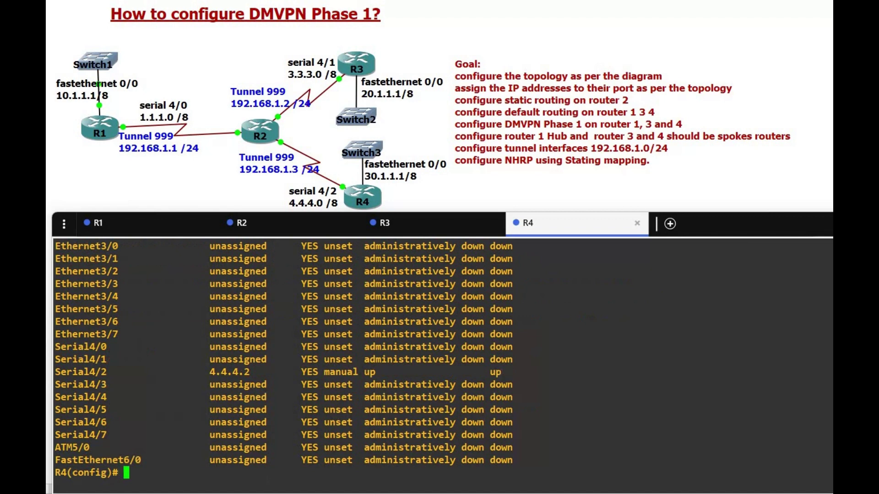
{"action": "scroll", "coordinate": [440, 362], "scroll_direction": "up", "scroll_amount": 3}
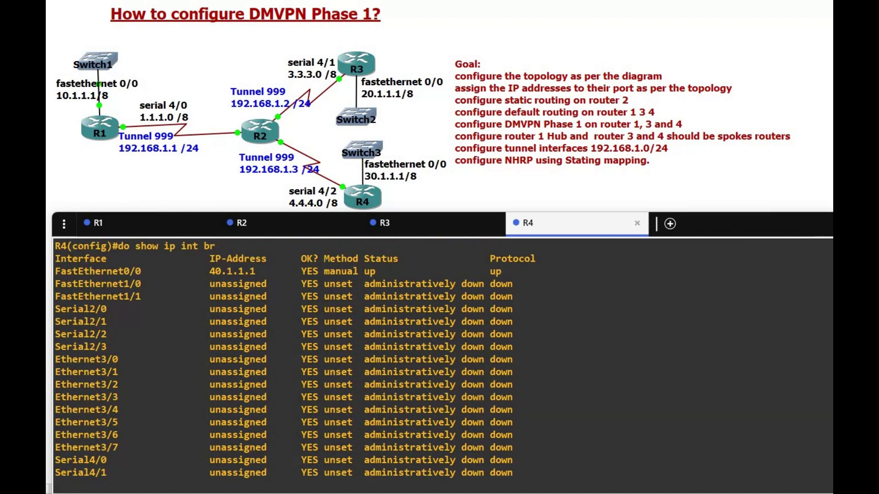
{"action": "left_click_drag", "start_coordinate": [501, 272], "coordinate": [119, 271]}
{"action": "scroll", "coordinate": [439, 362], "scroll_direction": "down", "scroll_amount": 3}
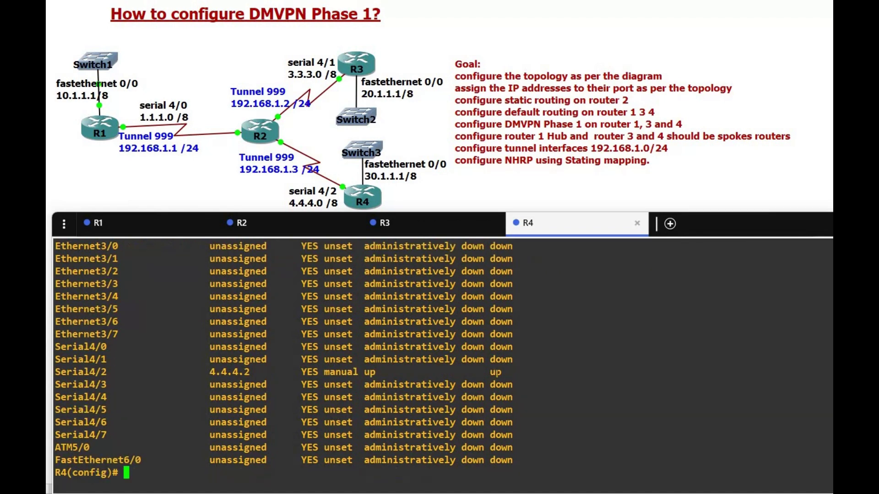
{"action": "left_click_drag", "start_coordinate": [502, 372], "coordinate": [54, 372]}
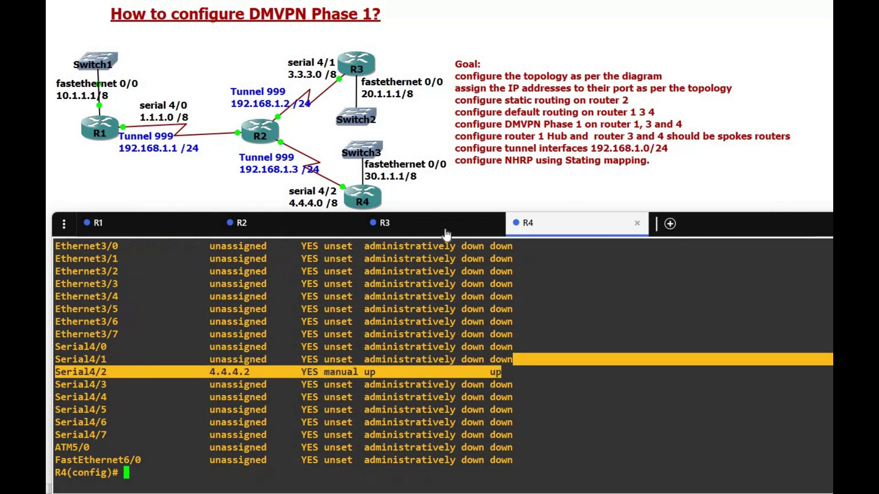
- Check R3's interface summary: Serial4/1 at 3.3.3.2 and FastEthernet0/0 at 30.1.1.1 are up
{"action": "left_click", "coordinate": [397, 224]}
{"action": "type", "text": "do show ip int br"}
{"action": "key", "text": "Return"}
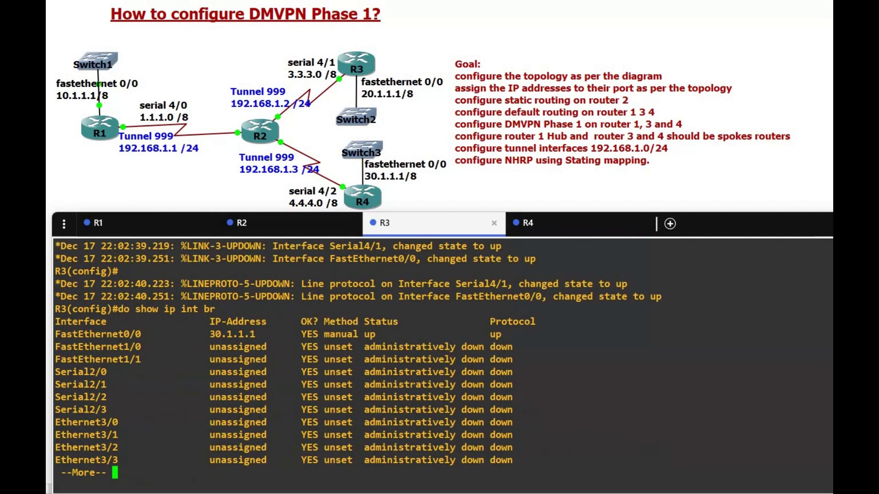
{"action": "key", "text": "space"}
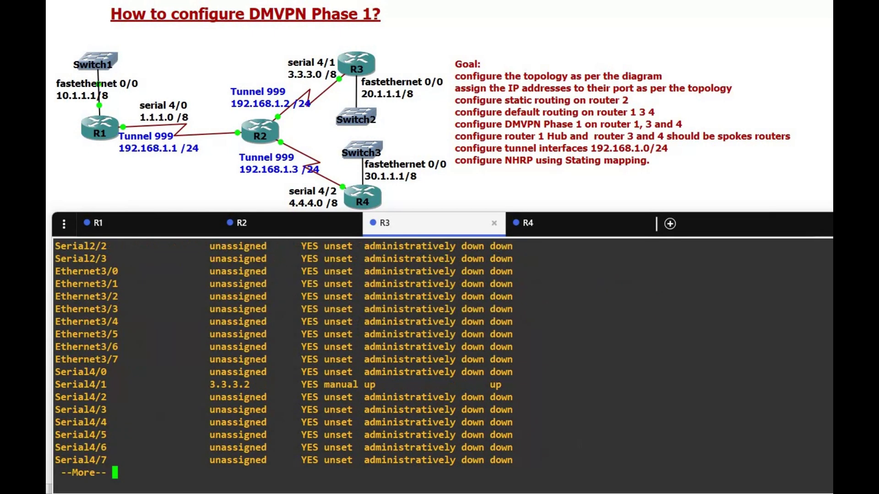
{"action": "left_click_drag", "start_coordinate": [522, 386], "coordinate": [54, 386]}
{"action": "scroll", "coordinate": [183, 390], "scroll_direction": "up", "scroll_amount": 6}
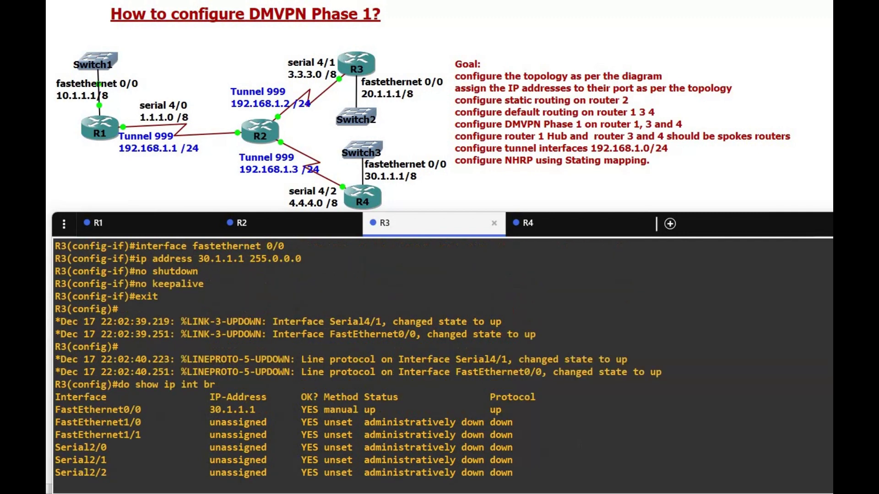
{"action": "triple_click", "coordinate": [184, 410]}
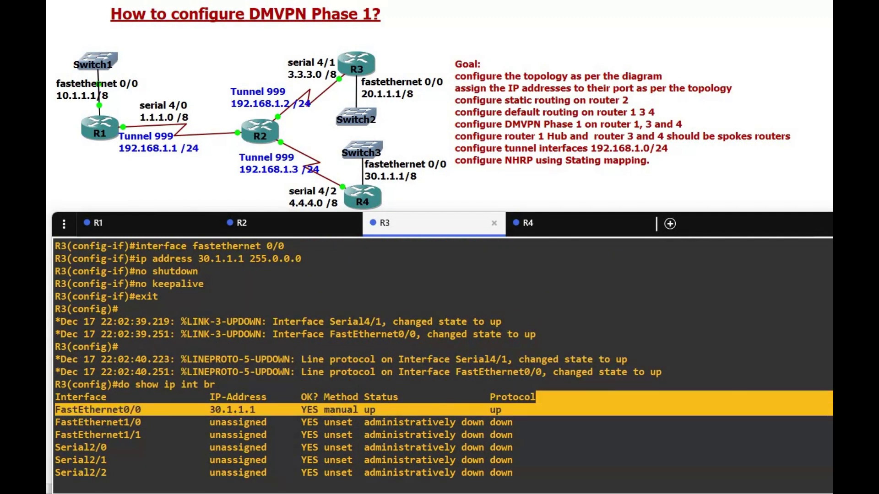
- Check R2's serials 4/0–4/2 (1.1.1.2, 3.3.3.1, 4.4.4.1) and FastEthernet0/0 at 20.1.1.1
{"action": "left_click", "coordinate": [288, 224]}
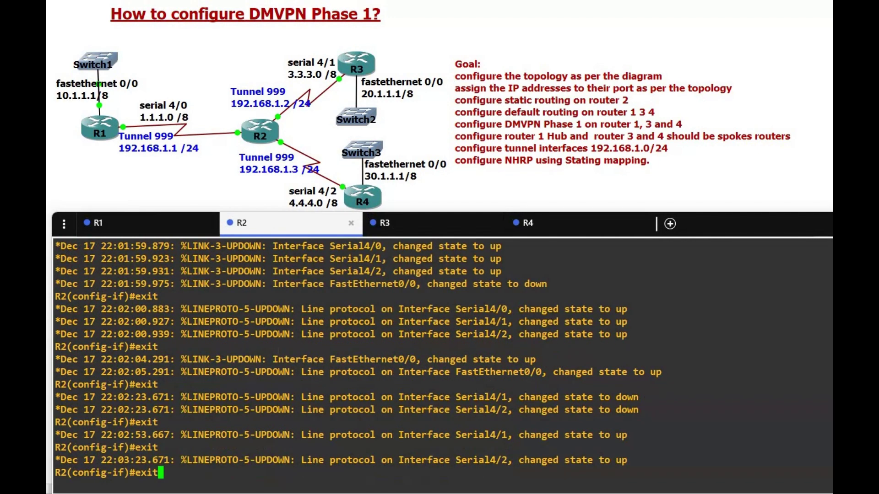
{"action": "key", "text": "Return"}
{"action": "key", "text": "Return"}
{"action": "key", "text": "Return"}
{"action": "key", "text": "Return"}
{"action": "type", "text": "d"}
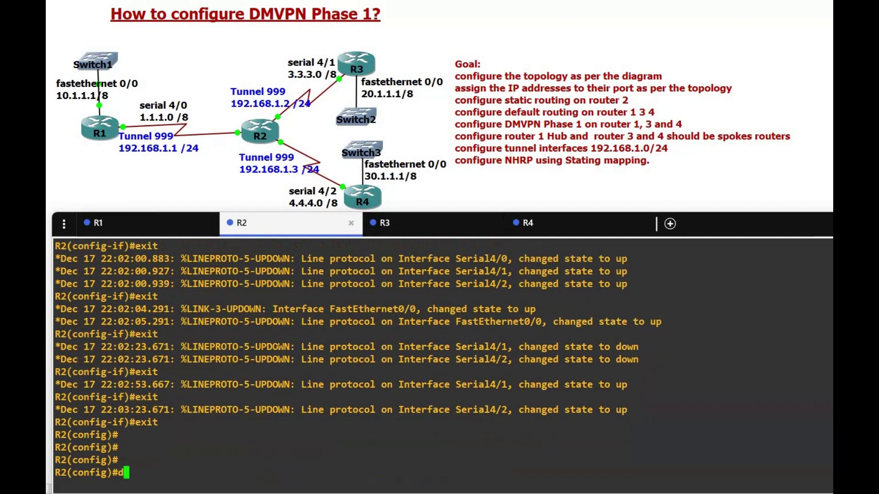
{"action": "type", "text": "o show ip int br"}
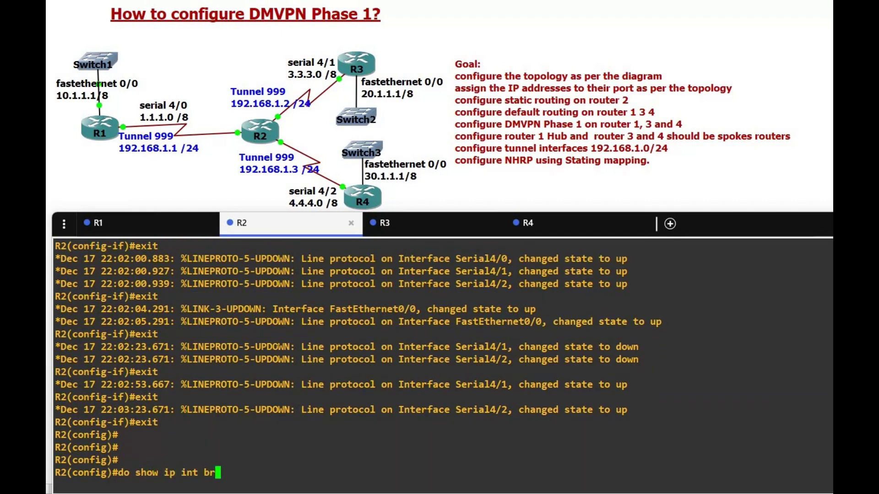
{"action": "key", "text": "Return"}
{"action": "key", "text": "space"}
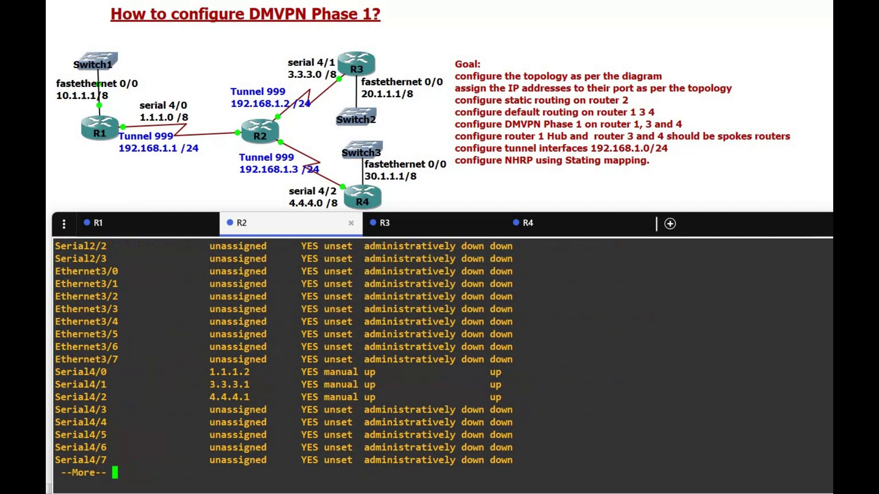
{"action": "left_click_drag", "start_coordinate": [520, 397], "coordinate": [517, 360]}
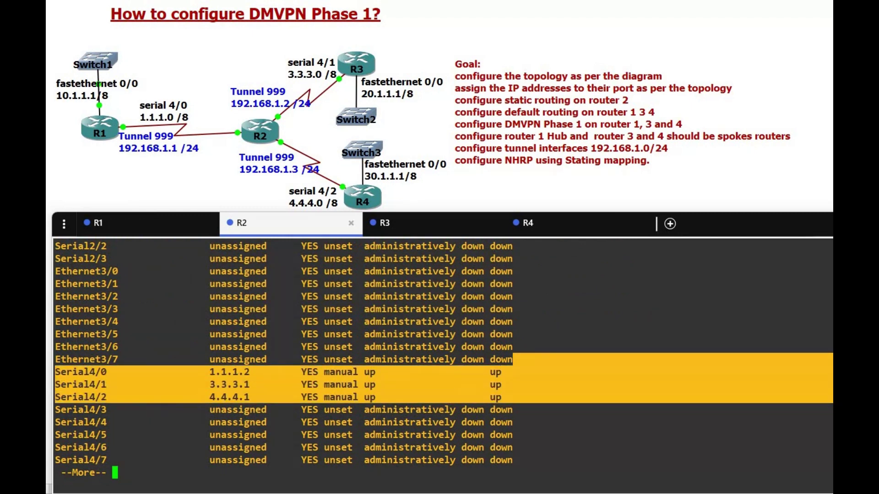
{"action": "scroll", "coordinate": [440, 362], "scroll_direction": "up", "scroll_amount": 3}
{"action": "left_click_drag", "start_coordinate": [516, 296], "coordinate": [55, 296]}
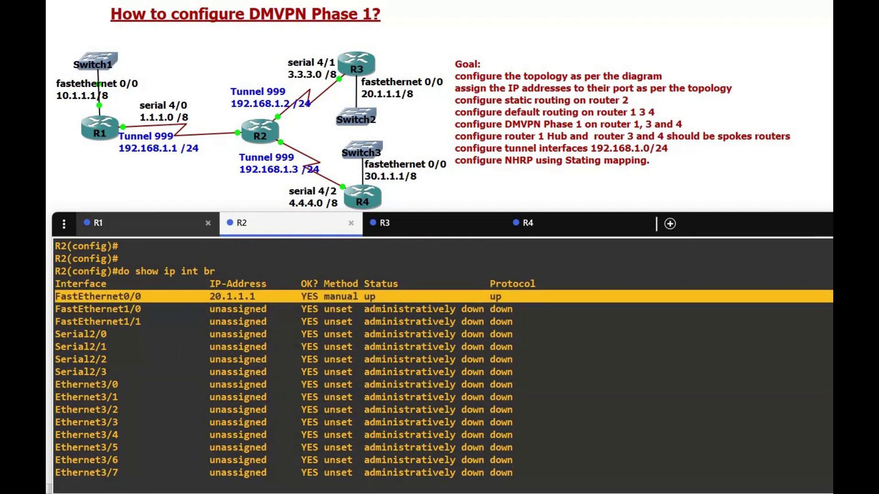
- List R1's interface summary to confirm its addresses are assigned and up
{"action": "left_click", "coordinate": [118, 229]}
{"action": "type", "text": "do "}
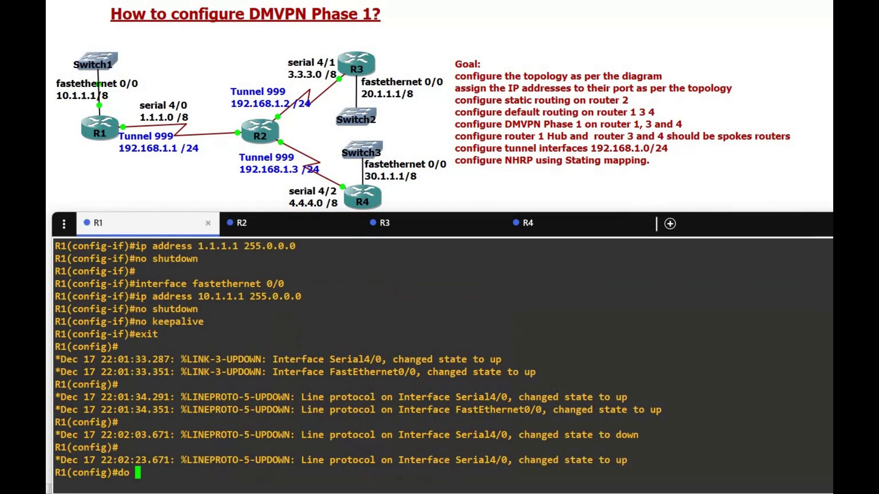
{"action": "type", "text": "show ip int br"}
{"action": "key", "text": "Return"}
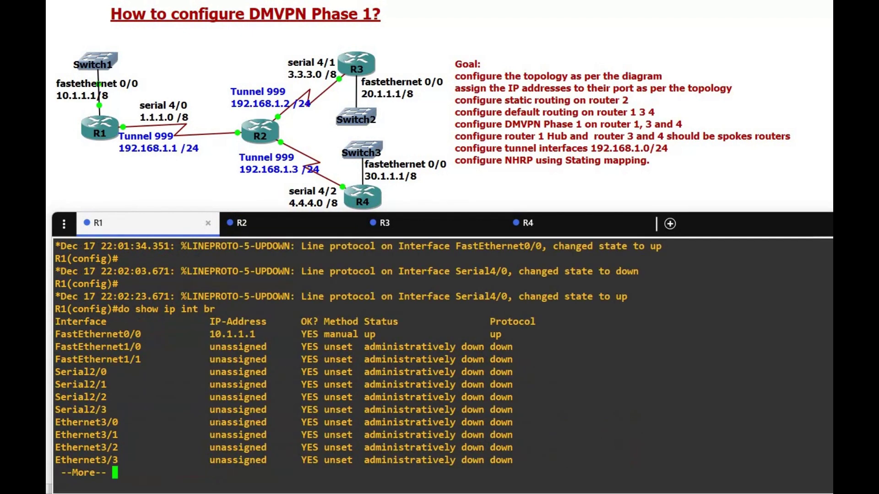
{"action": "key", "text": "space"}
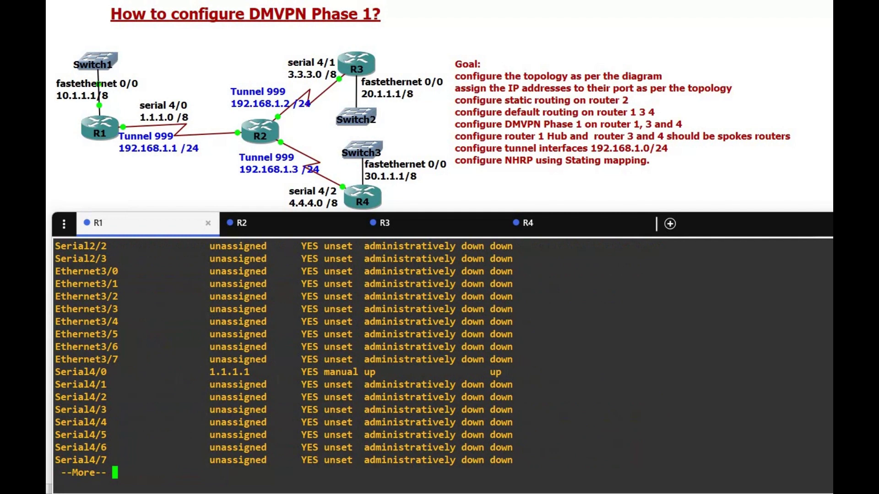
{"action": "scroll", "coordinate": [443, 366], "scroll_direction": "up", "scroll_amount": 3}
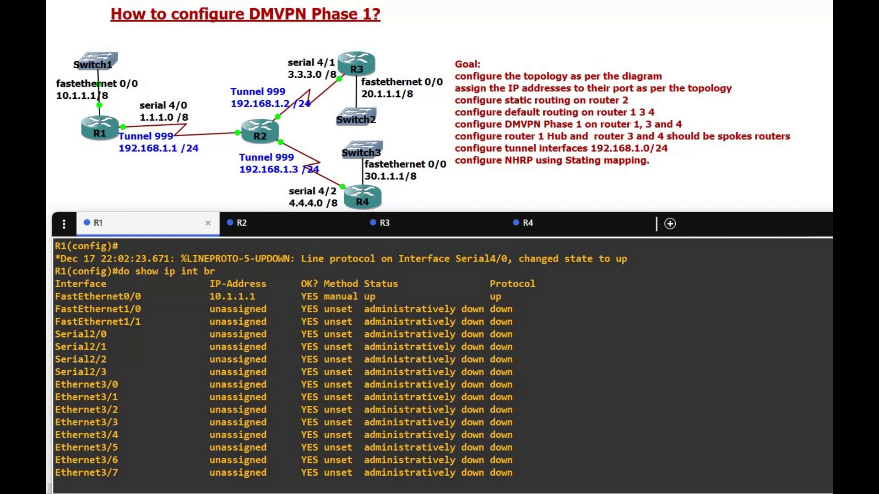
{"action": "key", "text": "Return"}
{"action": "key", "text": "Return"}
{"action": "key", "text": "Return"}
{"action": "key", "text": "Return"}
{"action": "key", "text": "Return"}
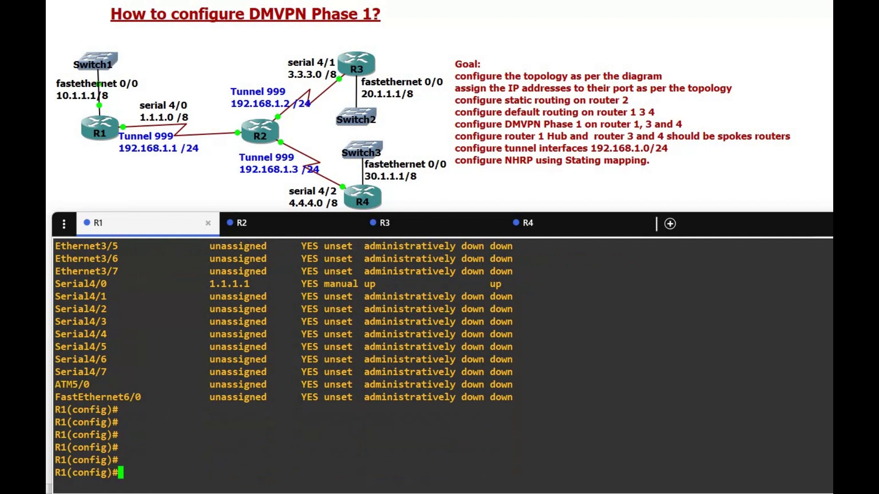
- Add R1's default route 0.0.0.0 0.0.0.0 out serial 4/0
{"action": "key", "text": "ctrl+v"}
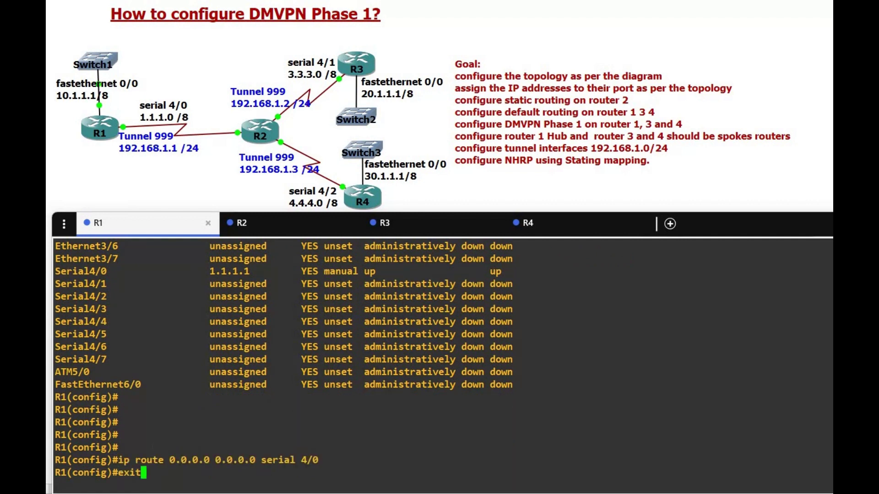
{"action": "type", "text": "."}
{"action": "key", "text": "Return"}
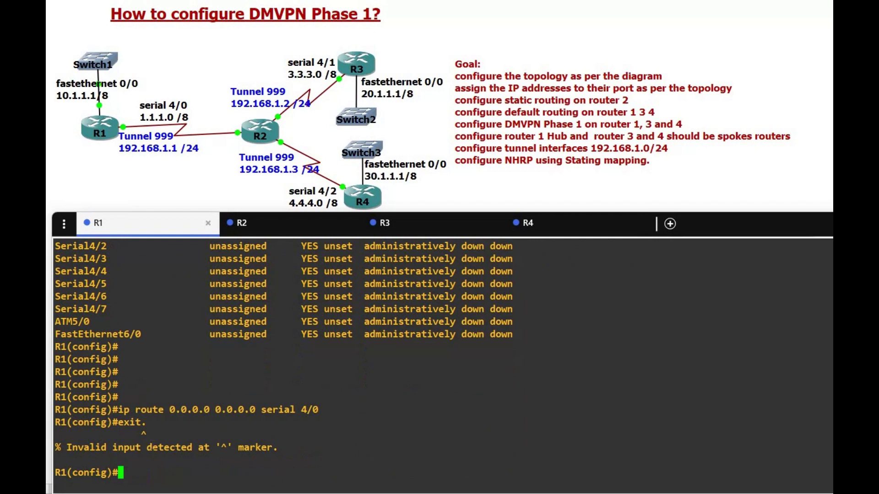
{"action": "type", "text": "e"}
{"action": "key", "text": "BackSpace"}
{"action": "left_click_drag", "start_coordinate": [322, 410], "coordinate": [53, 408]}
- Paste R2's static routes: 1/10 via Serial4/0, 3/30 via 4/1, 4/40 via 4/2, then exit
{"action": "left_click", "coordinate": [281, 223]}
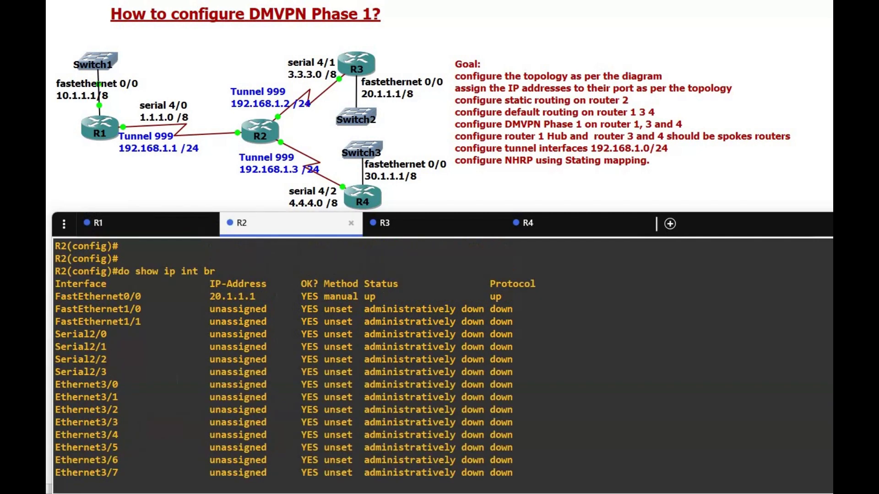
{"action": "key", "text": "space"}
{"action": "key", "text": "Return"}
{"action": "key", "text": "Return"}
{"action": "key", "text": "Return"}
{"action": "key", "text": "Return"}
{"action": "key", "text": "Return"}
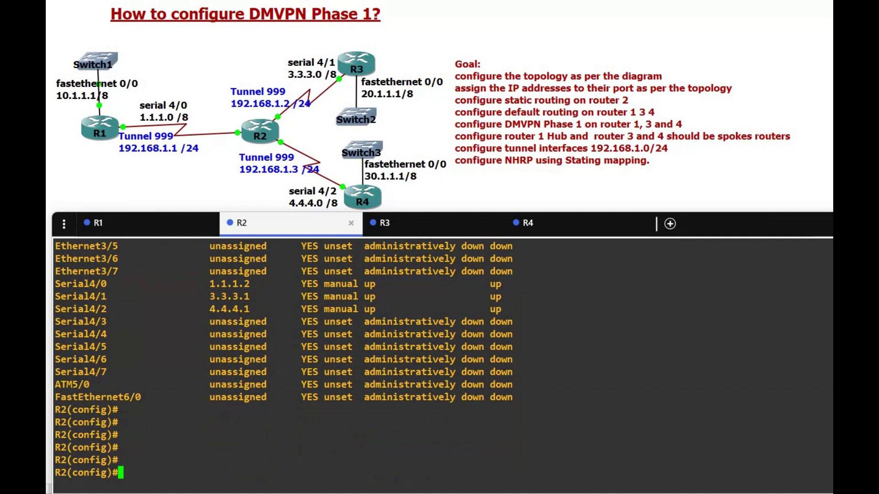
{"action": "type", "text": "ip route 1.0.0.0 255.0.0.0 serial 4/0  ip route 10.0.0.0 255.0.0.0 serial 4/0  ip route 30.0.0.0 255.0.0.0 serial 4/1 ip route 3.0.0.0 255.0.0.0 serial 4/1 ip route 4.0.0.0 255.0.0.0 serial 4/2 ip route 40.0.0.0 255.0.0.0 serial 4/2 exit"}
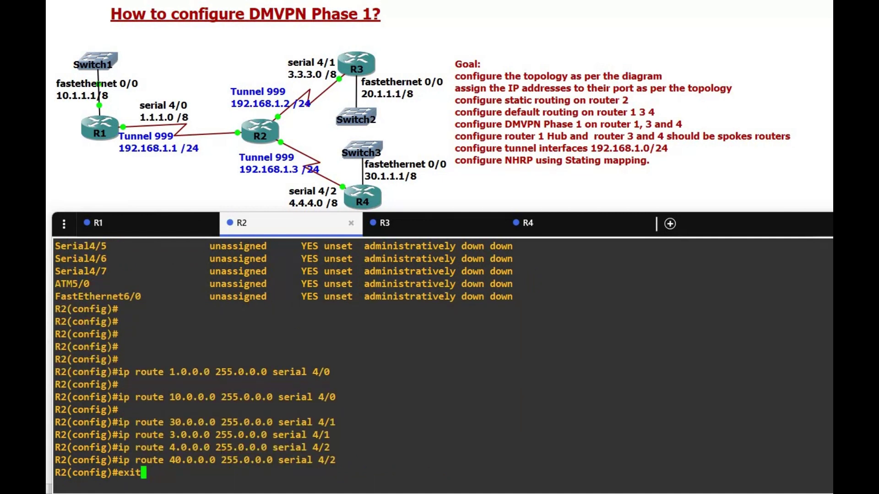
{"action": "key", "text": "Return"}
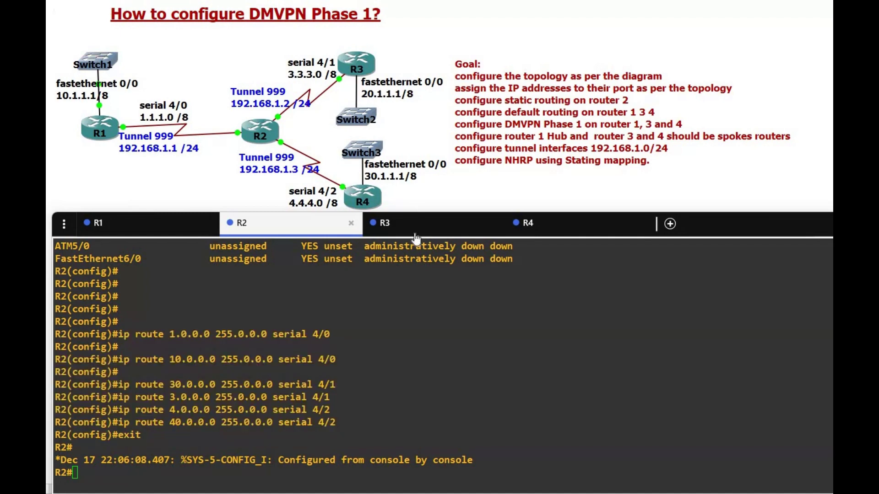
- Add R3's default route 0.0.0.0 0.0.0.0 out serial 4/1
{"action": "left_click", "coordinate": [415, 234]}
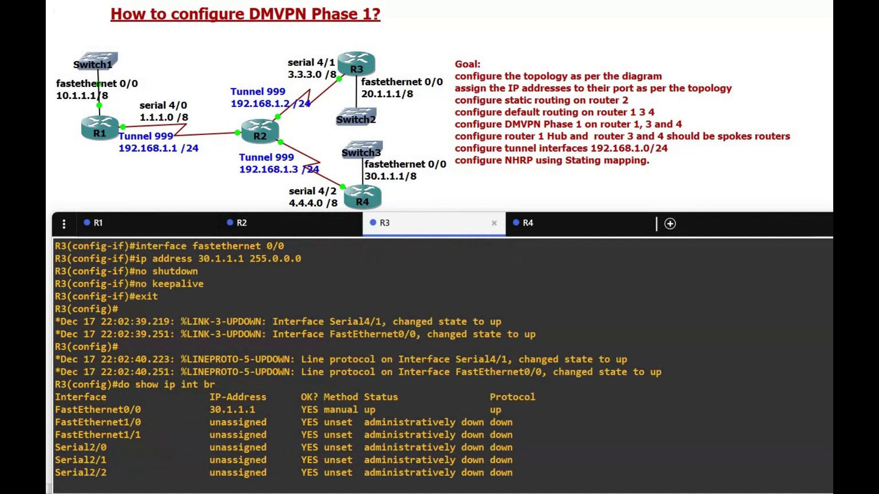
{"action": "key", "text": "space"}
{"action": "key", "text": "Return"}
{"action": "key", "text": "Return"}
{"action": "key", "text": "Return"}
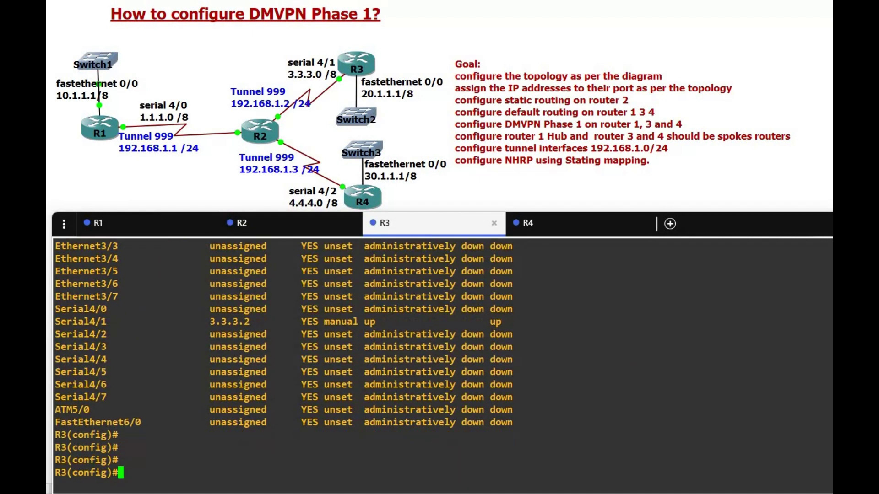
{"action": "key", "text": "ctrl+v"}
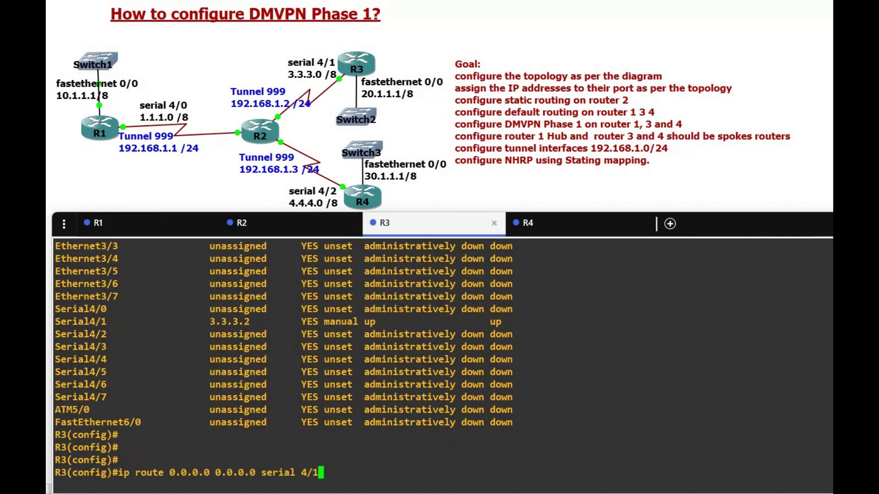
{"action": "key", "text": "Return"}
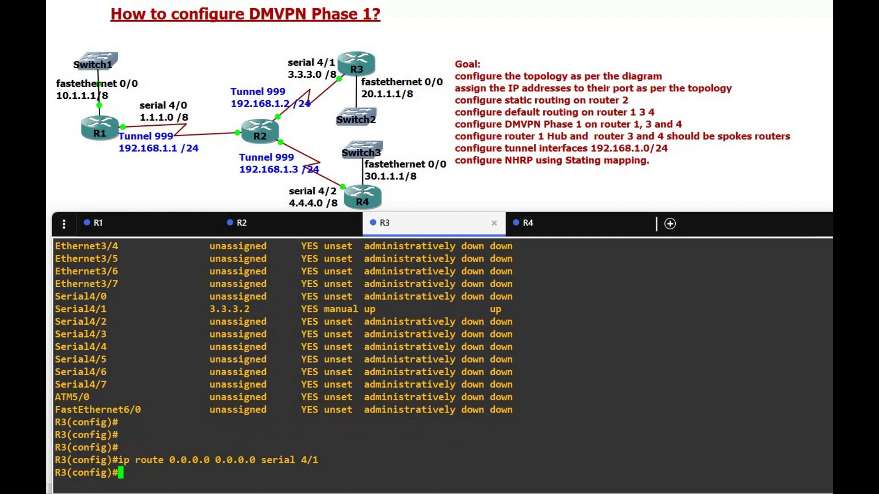
{"action": "key", "text": "Return"}
{"action": "key", "text": "Return"}
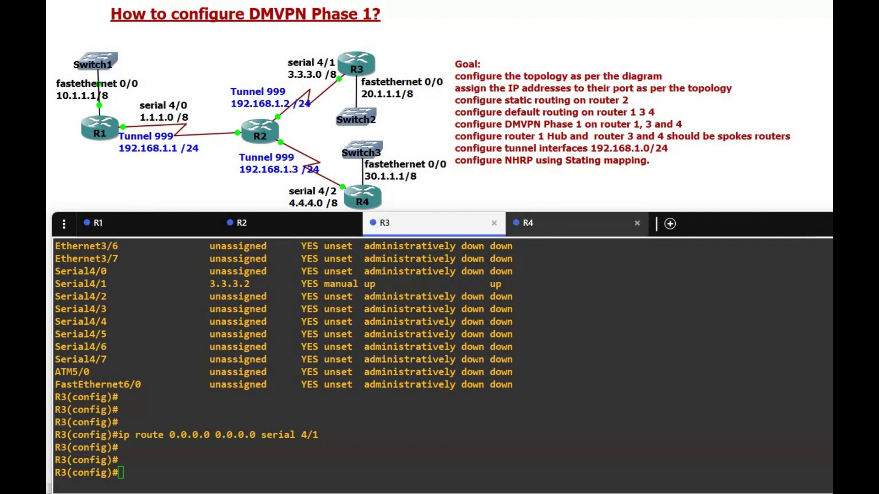
- Add R4's default route out serial 4/2 and verify it with show ip route static
{"action": "left_click", "coordinate": [528, 223]}
{"action": "right_click", "coordinate": [430, 397]}
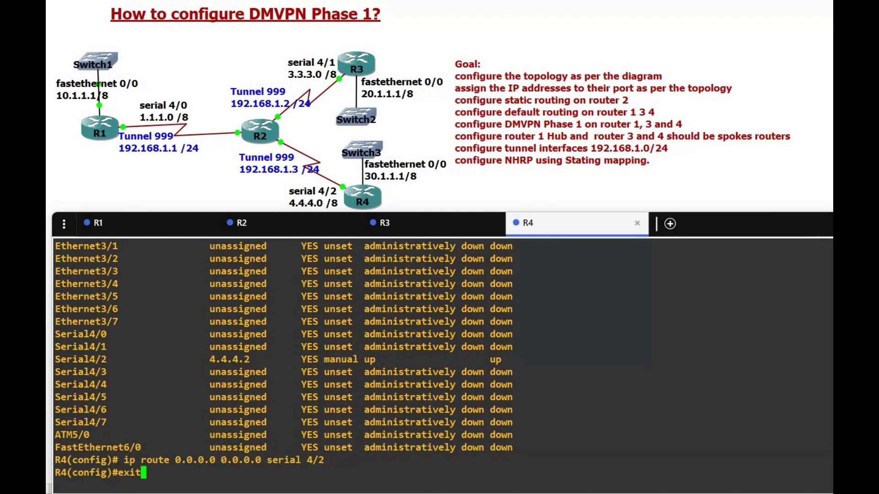
{"action": "key", "text": "Return"}
{"action": "key", "text": "Return"}
{"action": "key", "text": "Return"}
{"action": "key", "text": "Return"}
{"action": "key", "text": "Return"}
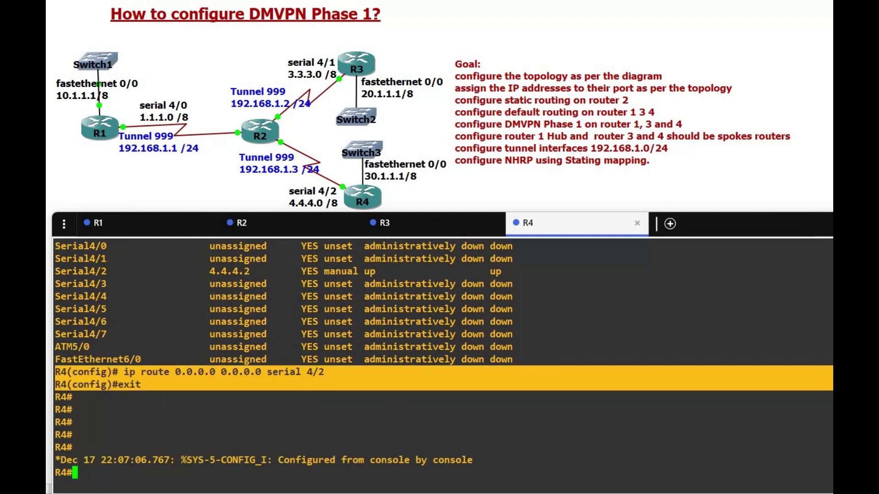
{"action": "type", "text": "show ip"}
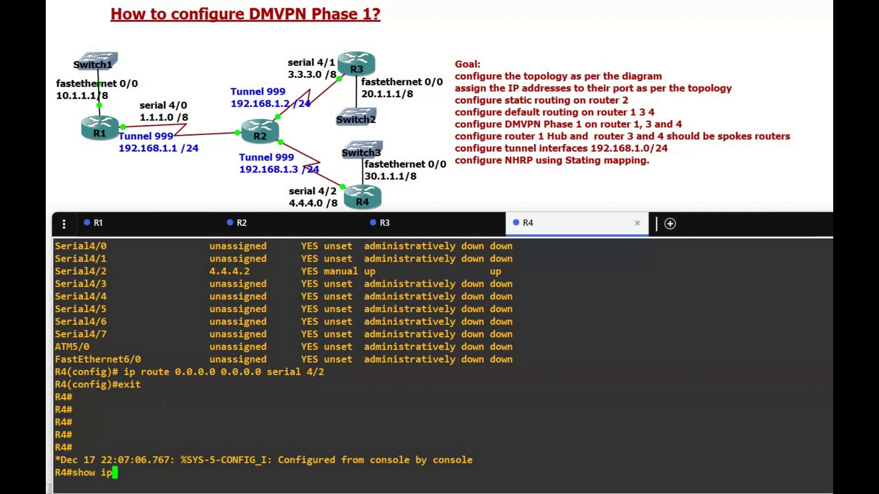
{"action": "type", "text": " route st"}
{"action": "key", "text": "Tab"}
{"action": "key", "text": "Return"}
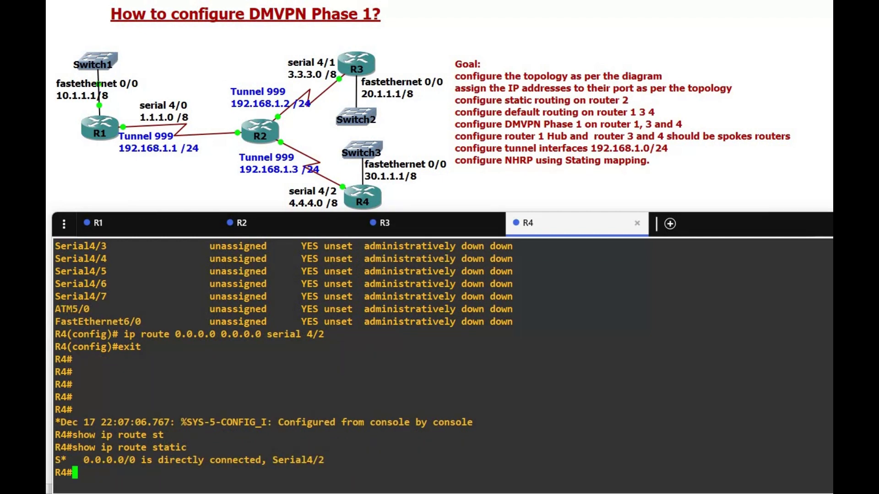
- Show R3's static routes, confirming the default route via Serial4/1
{"action": "left_click", "coordinate": [403, 227]}
{"action": "type", "text": "do show ip route st"}
{"action": "key", "text": "Tab"}
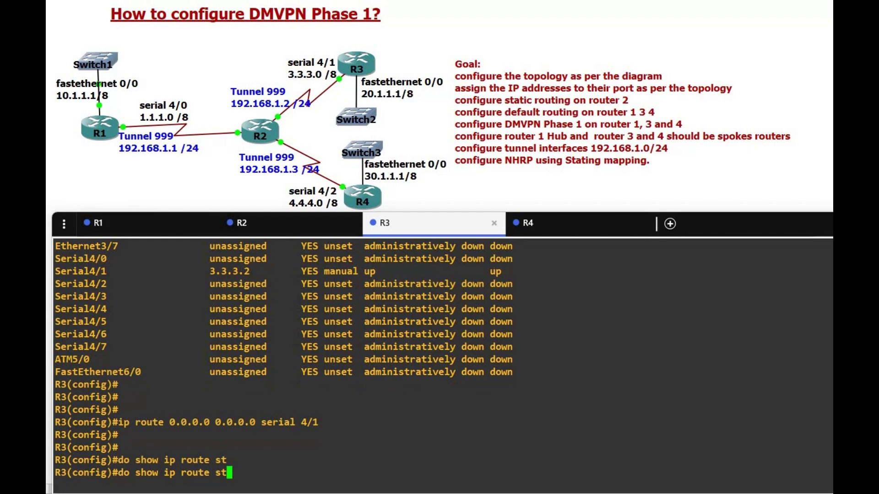
{"action": "key", "text": "Return"}
{"action": "left_click_drag", "start_coordinate": [341, 460], "coordinate": [52, 460]}
- Show R2's static routes to 40.0.0.0, 10.0.0.0 and 30.0.0.0 via Serial4/2, 4/0 and 4/1
{"action": "left_click", "coordinate": [272, 228]}
{"action": "type", "text": "do show ip route st"}
{"action": "key", "text": "Tab"}
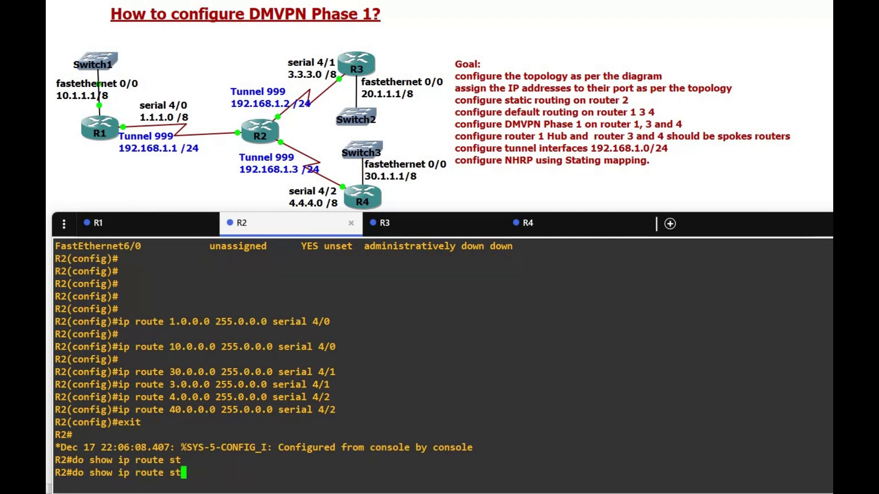
{"action": "key", "text": "Return"}
{"action": "type", "text": "show ip route st"}
{"action": "key", "text": "Tab"}
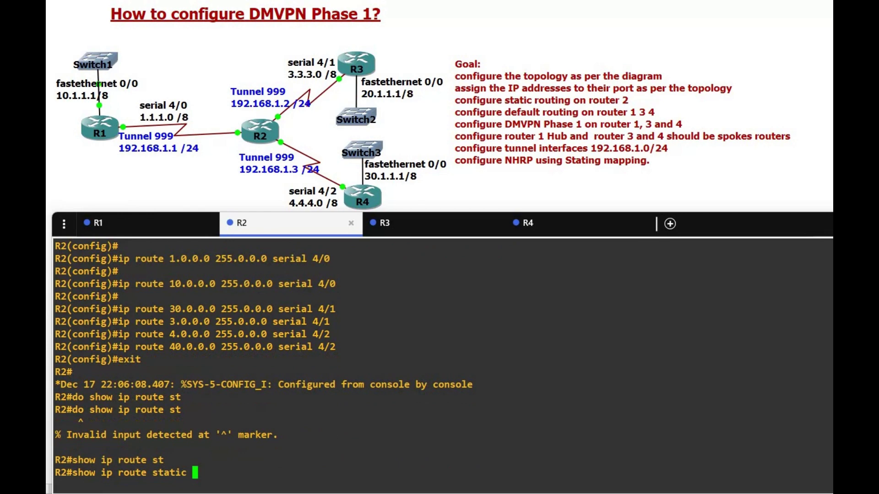
{"action": "key", "text": "Return"}
{"action": "left_click_drag", "start_coordinate": [831, 460], "coordinate": [163, 410]}
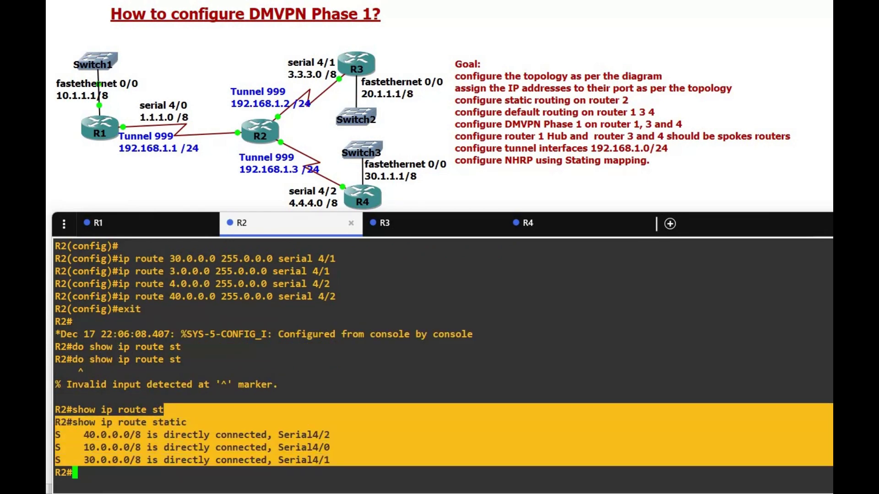
- Display R1's static routes, showing default 0.0.0.0/0 directly connected via Serial4/0
{"action": "left_click", "coordinate": [128, 224]}
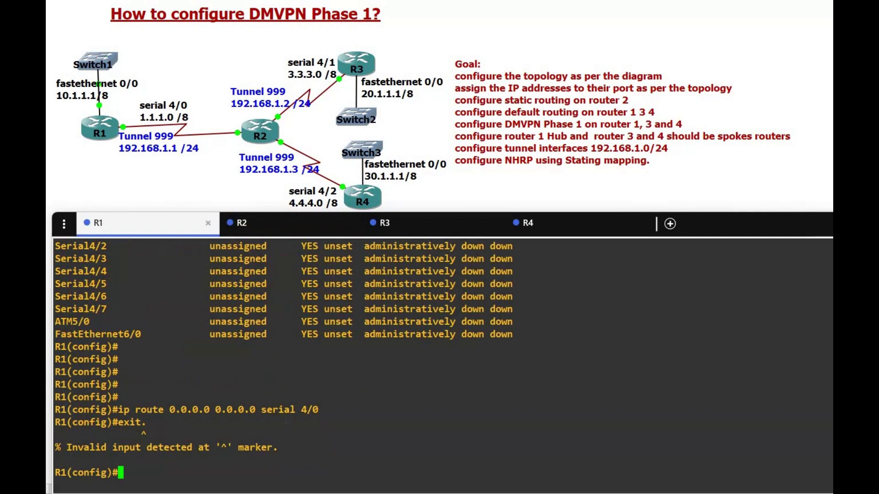
{"action": "type", "text": "do show ip "}
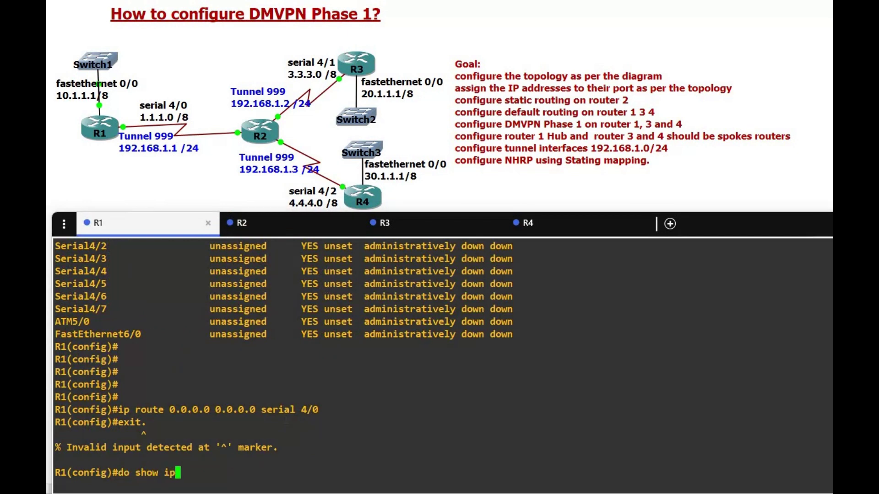
{"action": "type", "text": "route st"}
{"action": "key", "text": "Tab"}
{"action": "key", "text": "Return"}
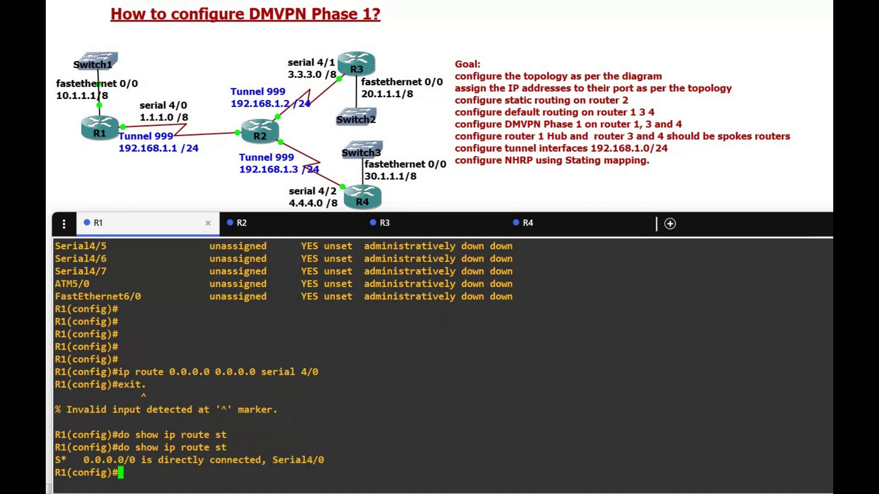
{"action": "left_click_drag", "start_coordinate": [341, 461], "coordinate": [52, 448]}
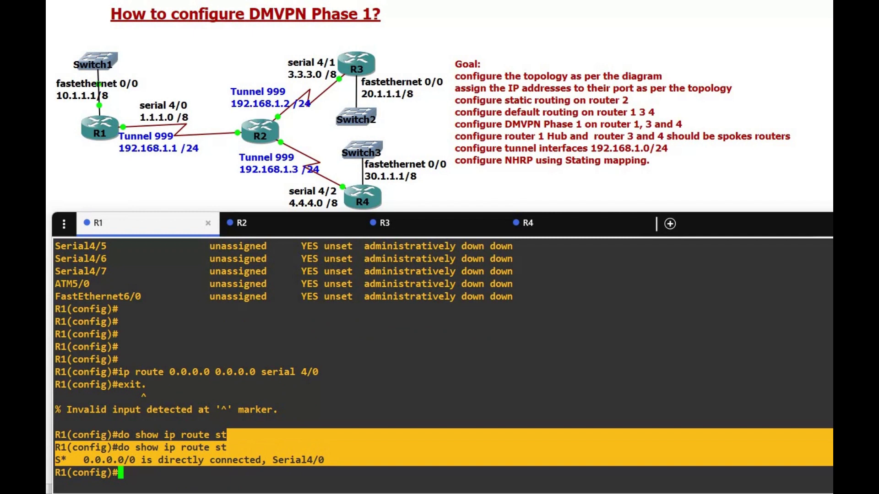
{"action": "left_click", "coordinate": [152, 367]}
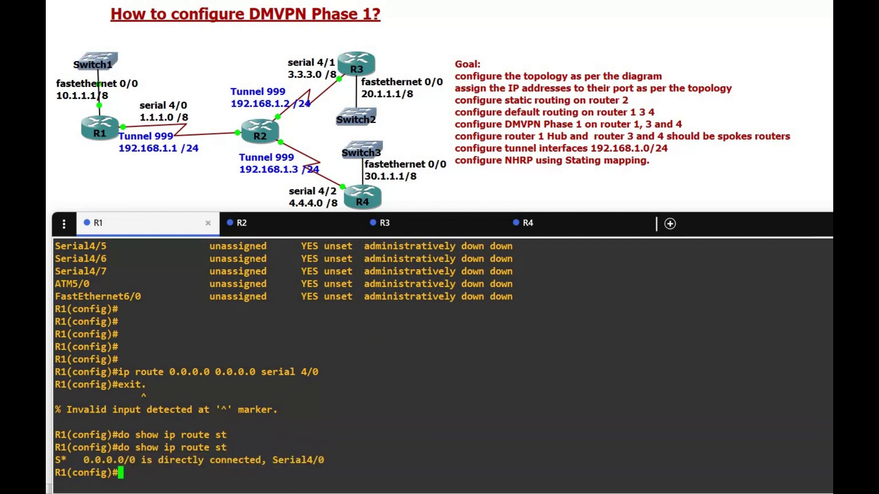
{"action": "key", "text": "Return"}
{"action": "key", "text": "Return"}
{"action": "key", "text": "Return"}
{"action": "key", "text": "Return"}
{"action": "key", "text": "Return"}
{"action": "key", "text": "Return"}
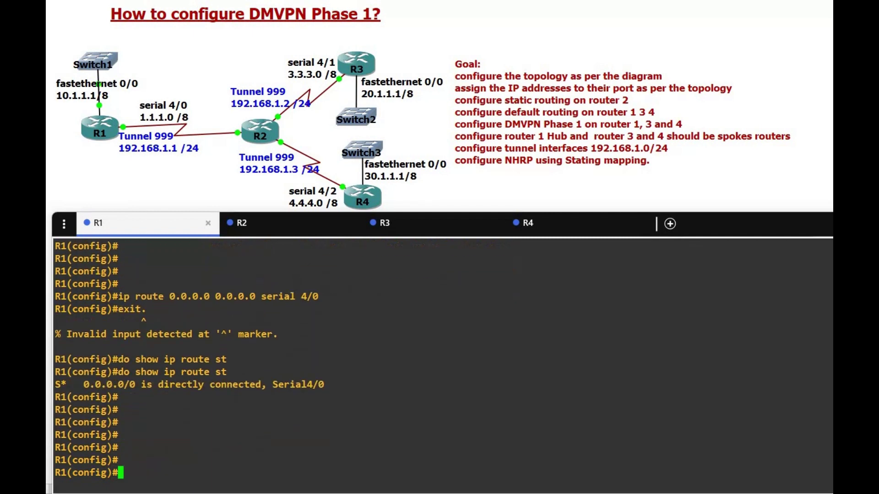
- Apply hub R1's Tunnel 999 config, then spoke R3's Tunnel999 at 192.168.1.2 mapped to hub 1.1.1.1
{"action": "type", "text": "interface tunnel 999 ip address 192.168.1.1 255.255.255.0 tunnel source 1.1.1.1 tunnel mode GRE multipoint  ip NHRP network-id 01 ip NHRP map 192.168.1.2 3.3.3.2 ip NHRP map 192.168.1.3 4.4.4.2 exit"}
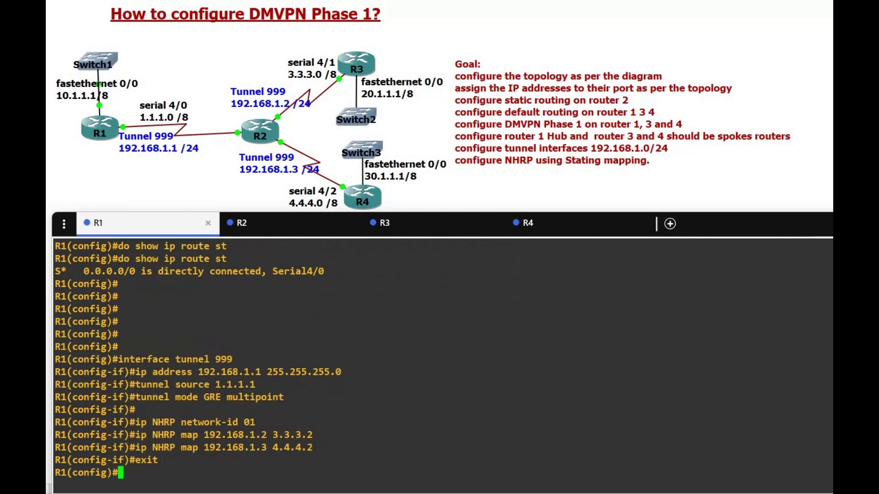
{"action": "left_click_drag", "start_coordinate": [165, 460], "coordinate": [58, 359]}
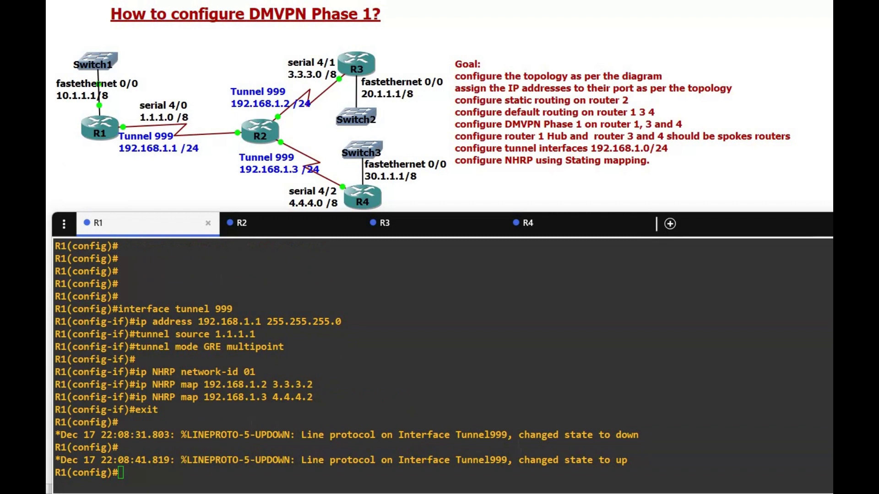
{"action": "left_click", "coordinate": [375, 227]}
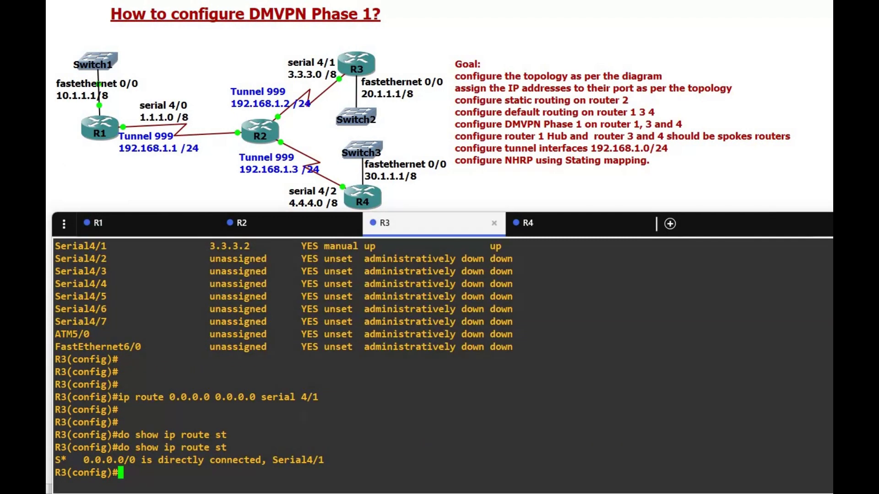
{"action": "type", "text": "interface tunnel 999 ip address 192.168.1.2 255.255.255.0 tunnel source 3.3.3.2 tunnel destination 1.1.1.1  ip NHRP network-id 02 ip NHRP map 192.168.1.1 1.1.1.1 exit"}
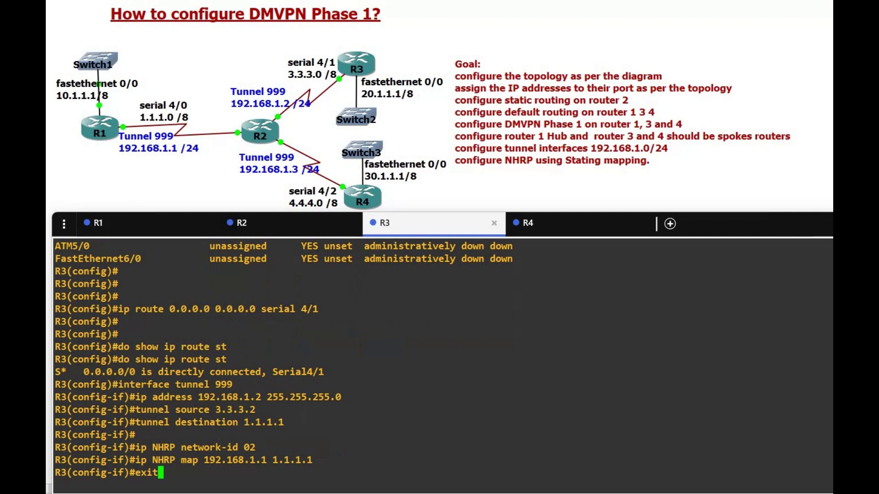
{"action": "key", "text": "Return"}
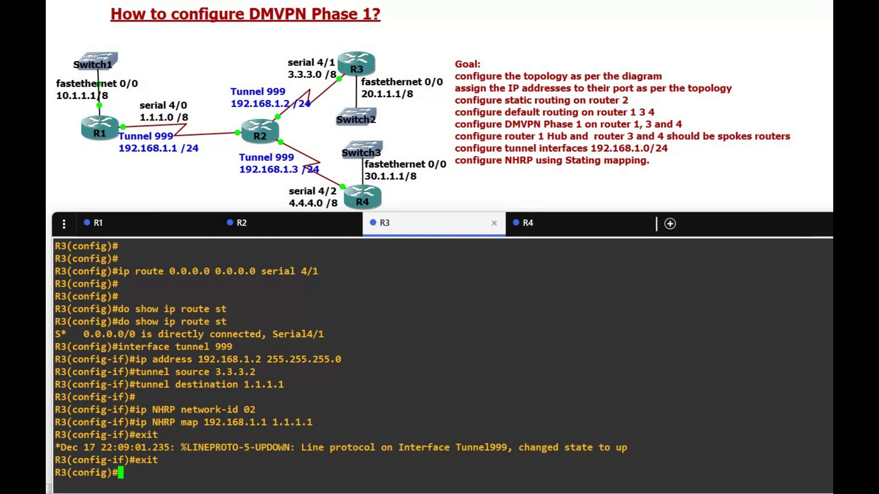
{"action": "left_click_drag", "start_coordinate": [56, 472], "coordinate": [58, 344]}
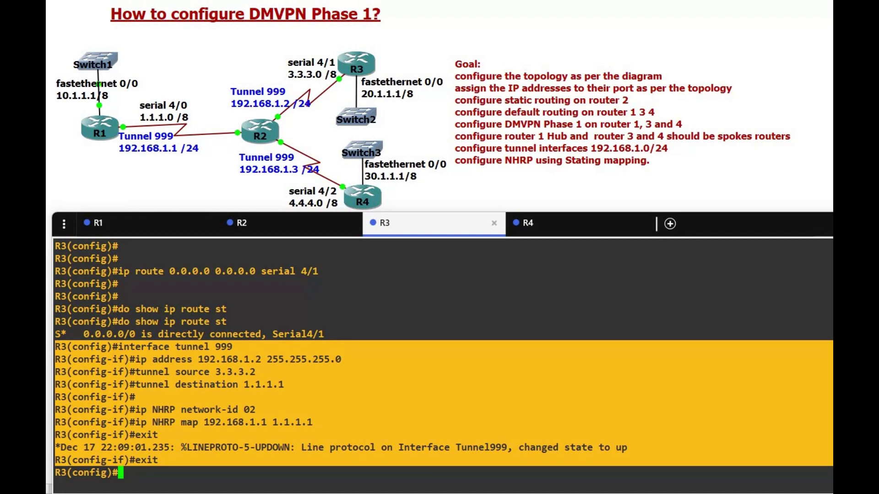
{"action": "left_click", "coordinate": [392, 351]}
{"action": "left_click", "coordinate": [559, 231]}
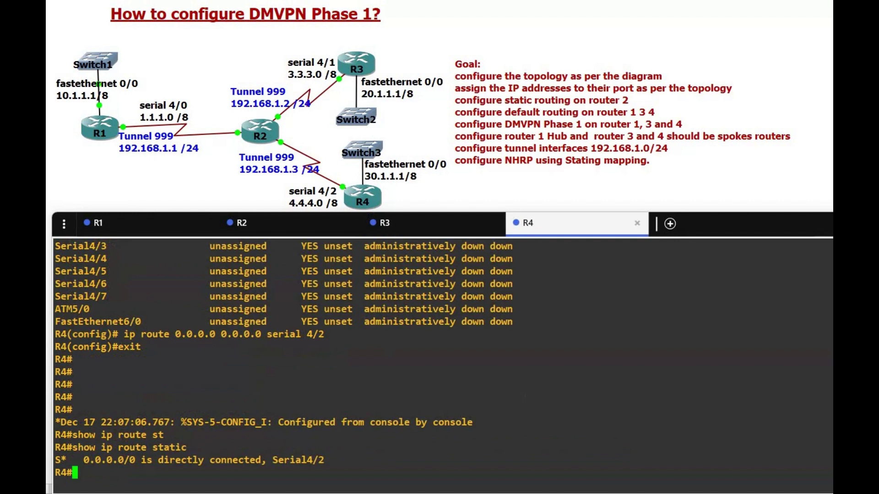
- On R4, apply Tunnel999 at 192.168.1.3 with NHRP network-id 03 mapped to hub 1.1.1.1
{"action": "key", "text": "Return"}
{"action": "key", "text": "Return"}
{"action": "key", "text": "Return"}
{"action": "type", "text": "cof"}
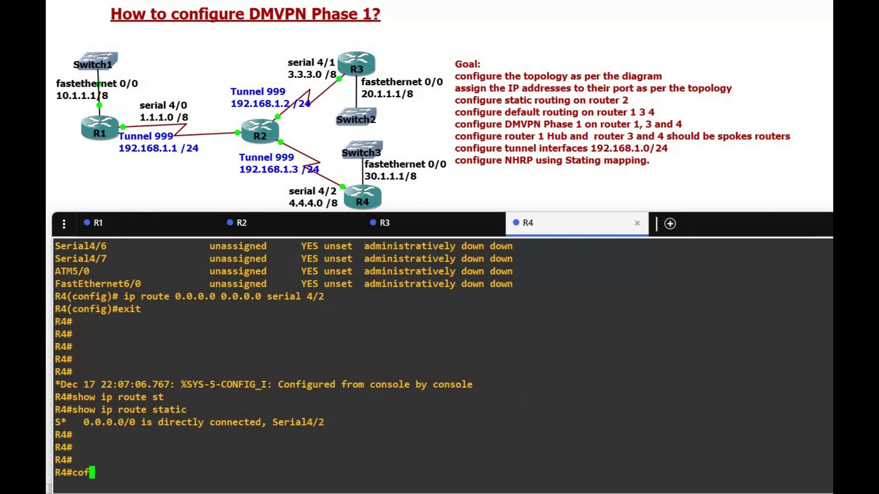
{"action": "key", "text": "BackSpace"}
{"action": "key", "text": "BackSpace"}
{"action": "key", "text": "BackSpace"}
{"action": "type", "text": "conf t"}
{"action": "key", "text": "Return"}
{"action": "key", "text": "Return"}
{"action": "key", "text": "Return"}
{"action": "key", "text": "Return"}
{"action": "key", "text": "Return"}
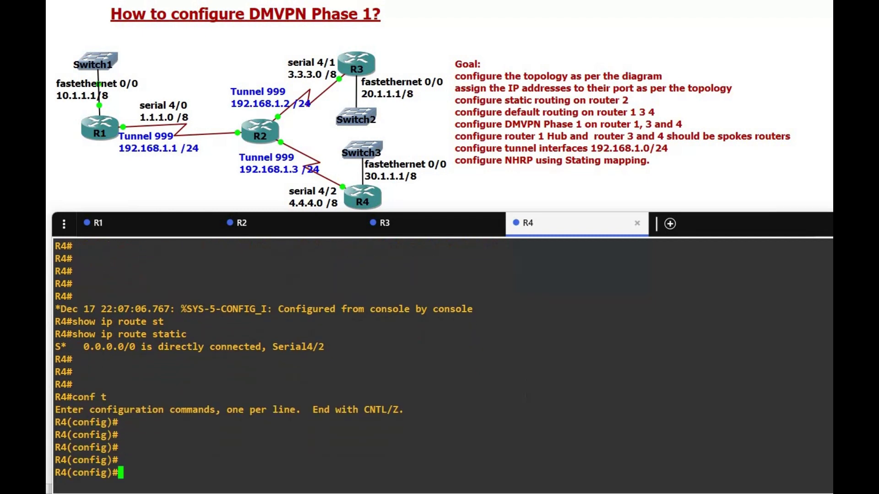
{"action": "type", "text": "interface tunnel 999 ip address 192.168.1.3 255.255.255.0 tunnel source 4.4.4.2 tunnel destination 1.1.1.1  ip NHRP network-id 03 ip NHRP map 192.168.1.1 1.1.1.1 exit end"}
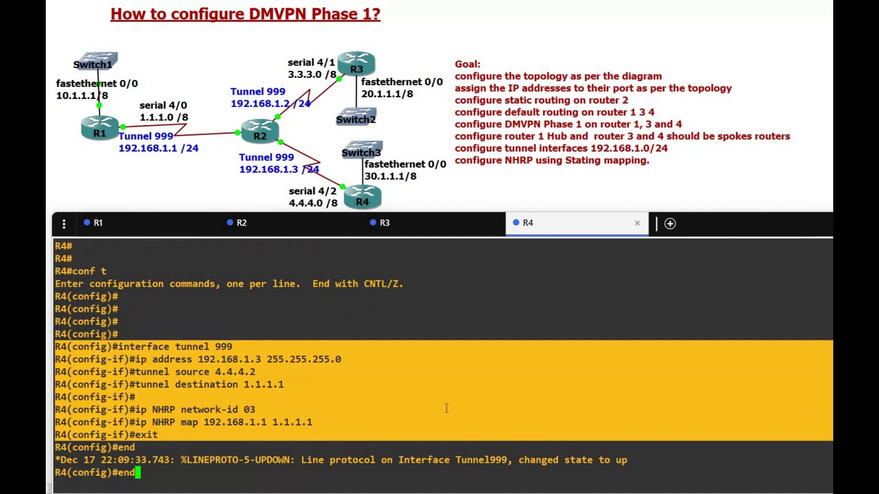
{"action": "key", "text": "Return"}
{"action": "key", "text": "Return"}
{"action": "key", "text": "Return"}
{"action": "key", "text": "Return"}
{"action": "key", "text": "Return"}
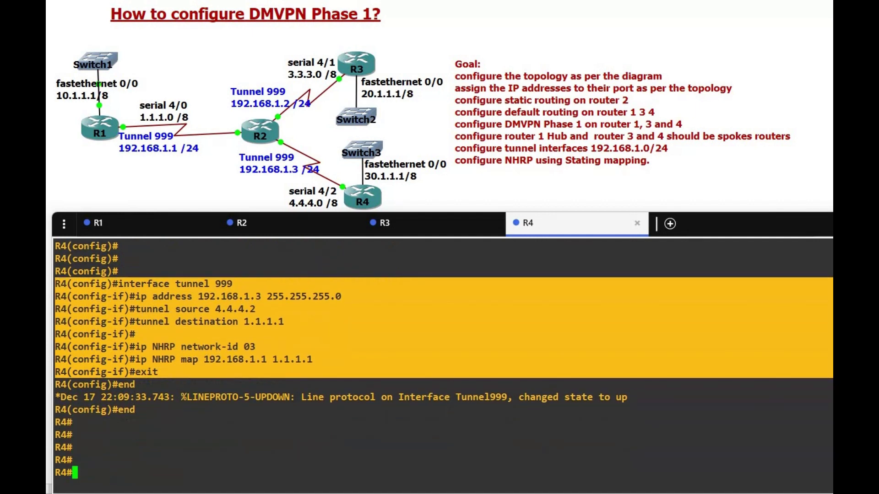
- Confirm with show ip interface brief that R4's Tunnel999 is up
{"action": "type", "text": "show ip int"}
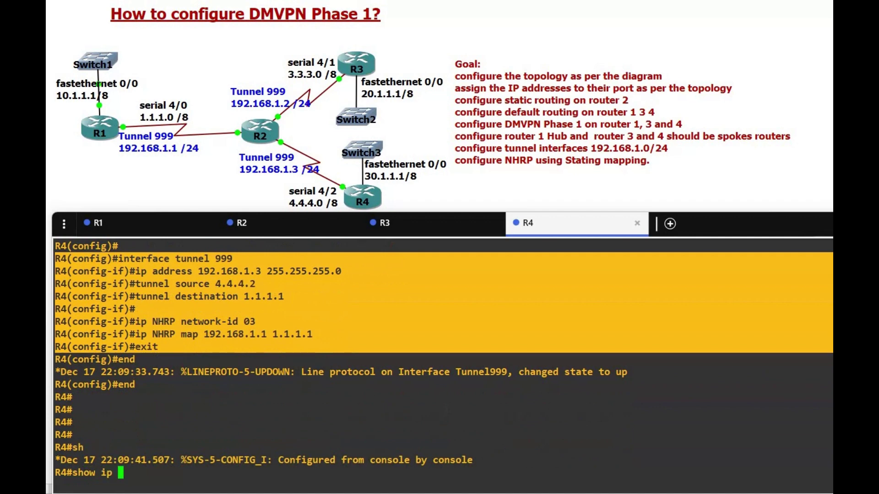
{"action": "key", "text": "Tab"}
{"action": "type", "text": "br"}
{"action": "key", "text": "Tab"}
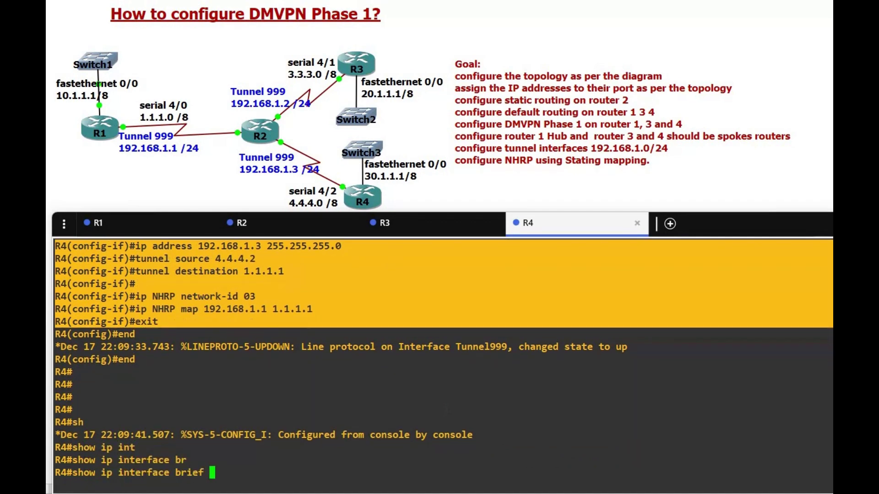
{"action": "key", "text": "Return"}
{"action": "key", "text": "space"}
{"action": "key", "text": "space"}
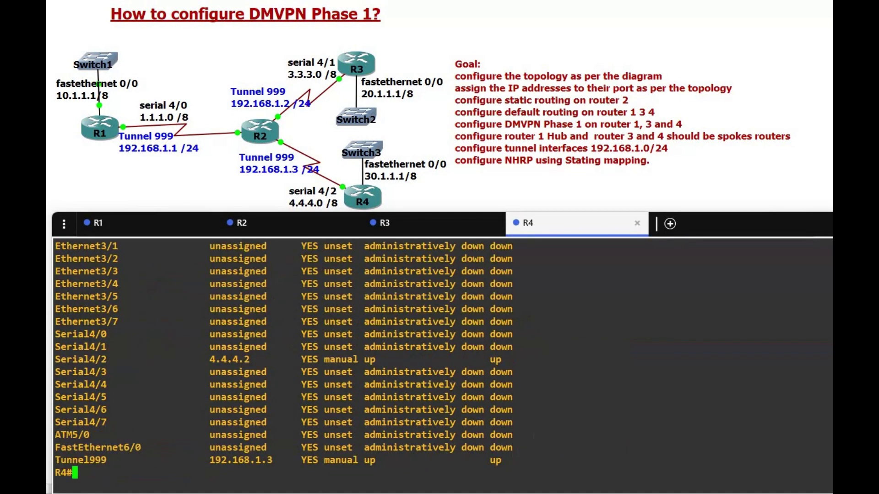
{"action": "mouse_move", "coordinate": [517, 460]}
{"action": "left_mouse_down"}
{"action": "mouse_move", "coordinate": [56, 449]}
{"action": "mouse_move", "coordinate": [518, 446]}
{"action": "left_mouse_up"}
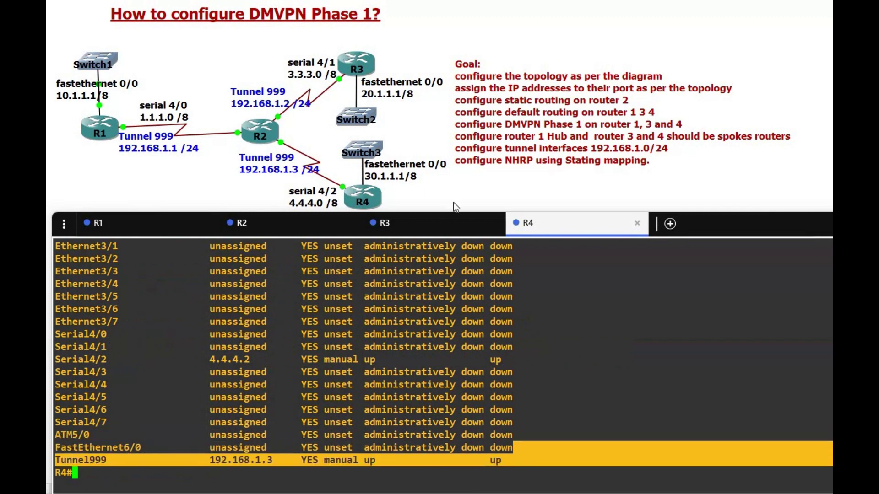
{"action": "left_click", "coordinate": [416, 231]}
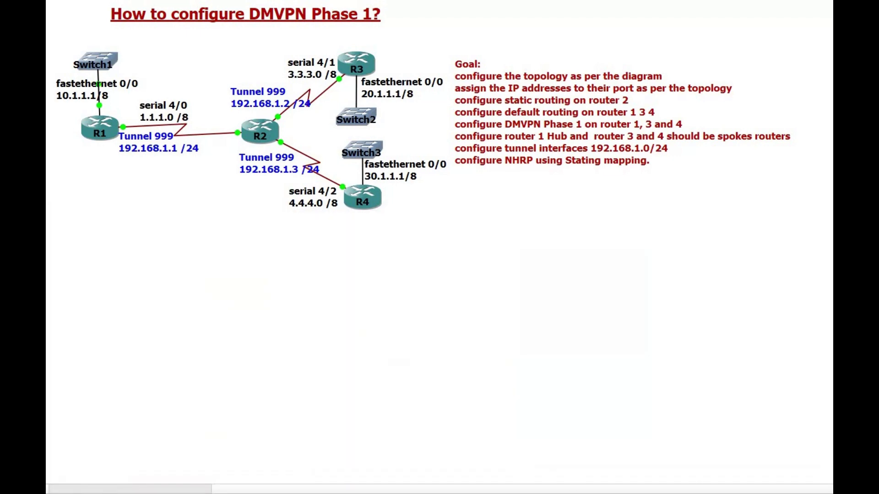
- Run the interface summary on R3 to confirm Tunnel999 is up at 192.168.1.2
{"action": "key", "text": "alt+Tab"}
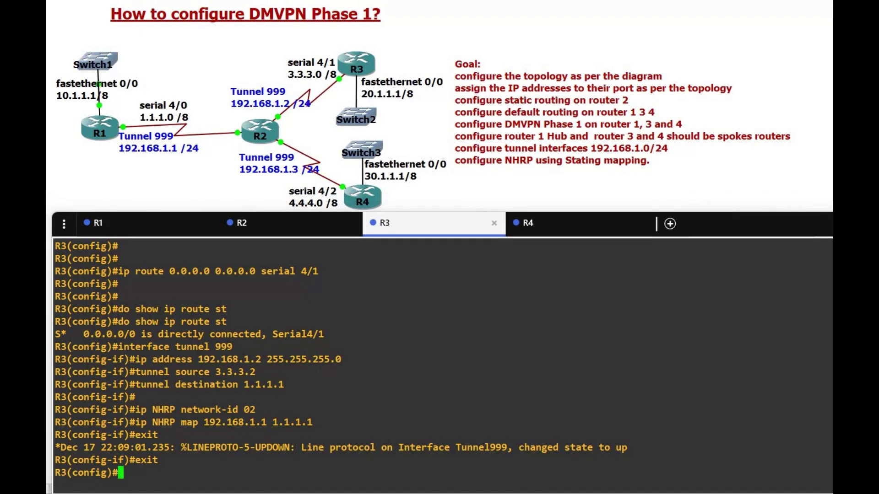
{"action": "type", "text": "do show ip "}
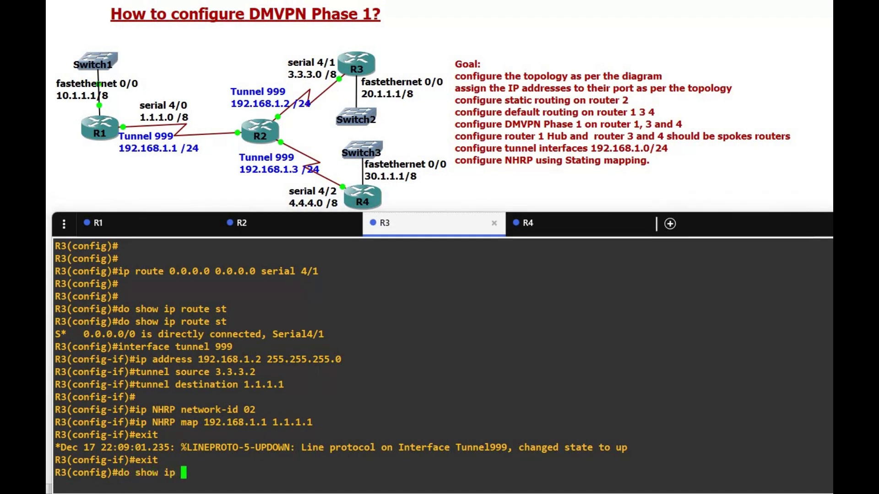
{"action": "type", "text": "int br"}
{"action": "key", "text": "Return"}
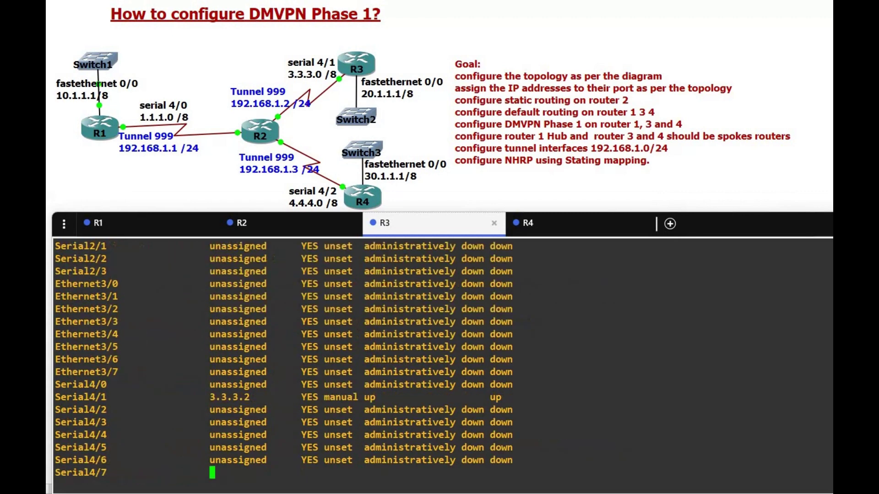
{"action": "key", "text": "space"}
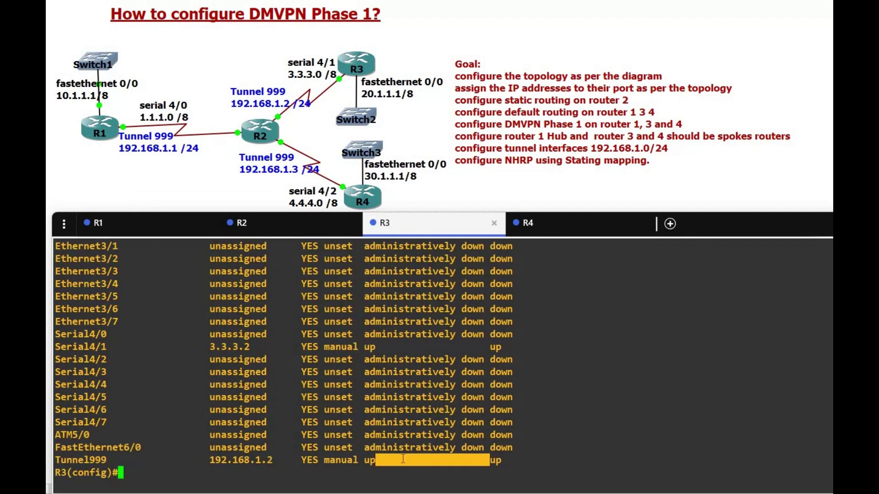
- Confirm hub R1's Tunnel999 is up at 192.168.1.1, then end configuration mode
{"action": "left_click", "coordinate": [140, 229]}
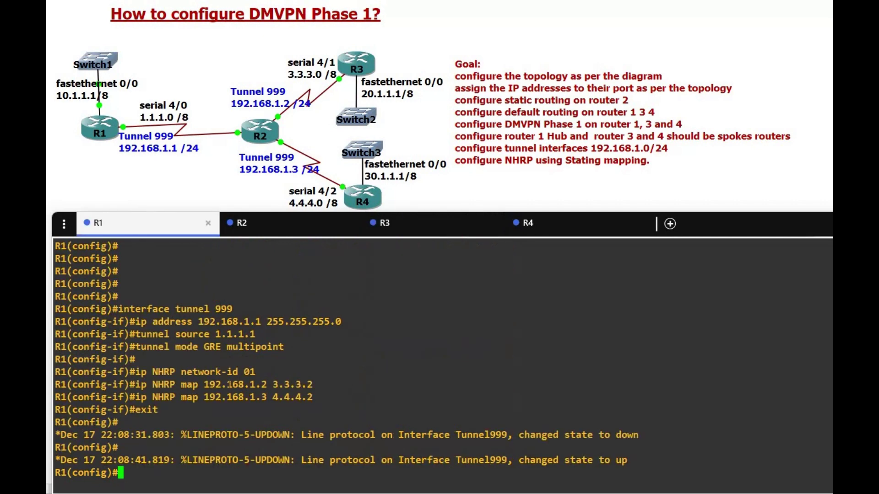
{"action": "key", "text": "Return"}
{"action": "key", "text": "Return"}
{"action": "key", "text": "Return"}
{"action": "key", "text": "Return"}
{"action": "type", "text": "d"}
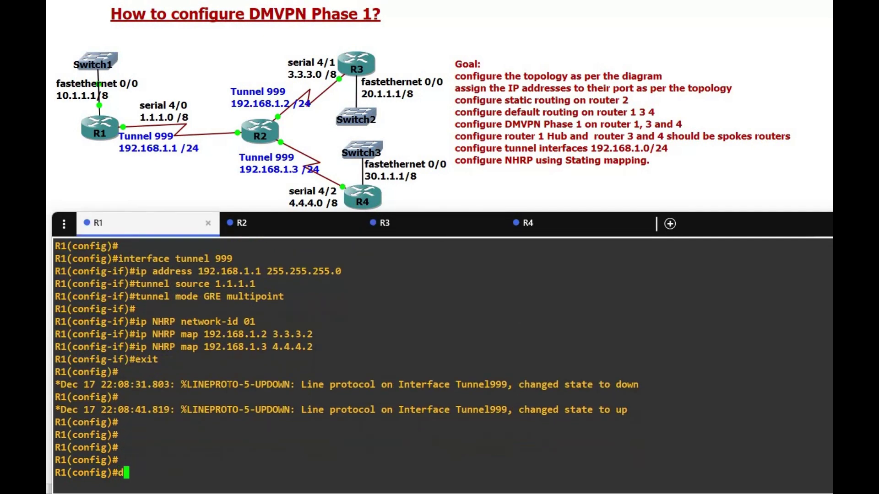
{"action": "type", "text": "o show ip int br"}
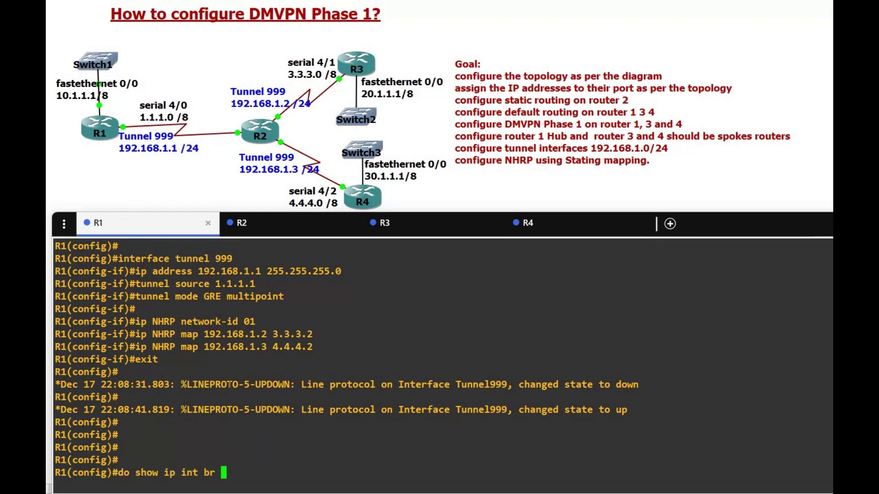
{"action": "key", "text": "Return"}
{"action": "key", "text": "space"}
{"action": "key", "text": "space"}
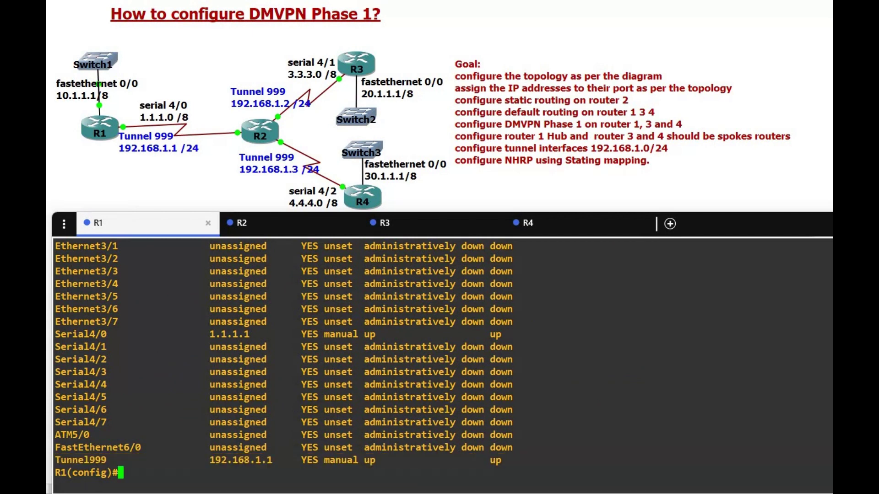
{"action": "key", "text": "Return"}
{"action": "key", "text": "Return"}
{"action": "key", "text": "Return"}
{"action": "type", "text": "end"}
{"action": "key", "text": "Return"}
{"action": "key", "text": "Return"}
{"action": "key", "text": "Return"}
{"action": "key", "text": "Return"}
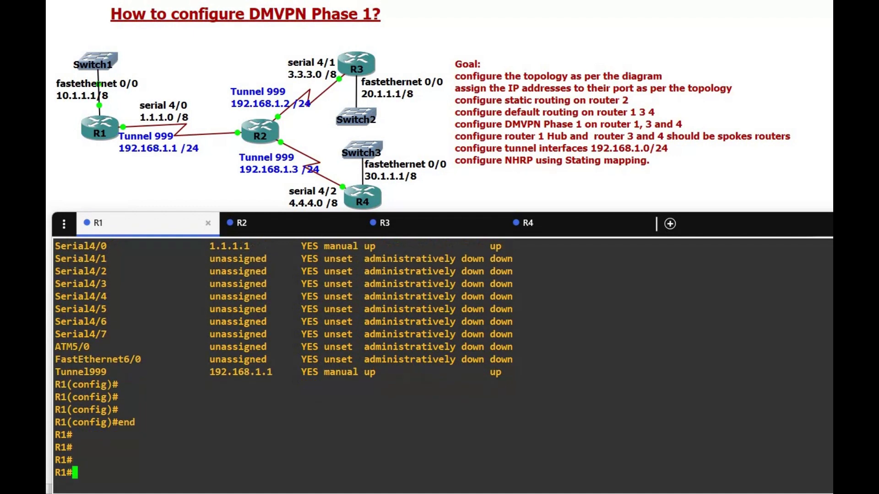
- Show R1's NHRP table with static entries for both spokes
{"action": "type", "text": "show ip nhrp"}
{"action": "key", "text": "Return"}
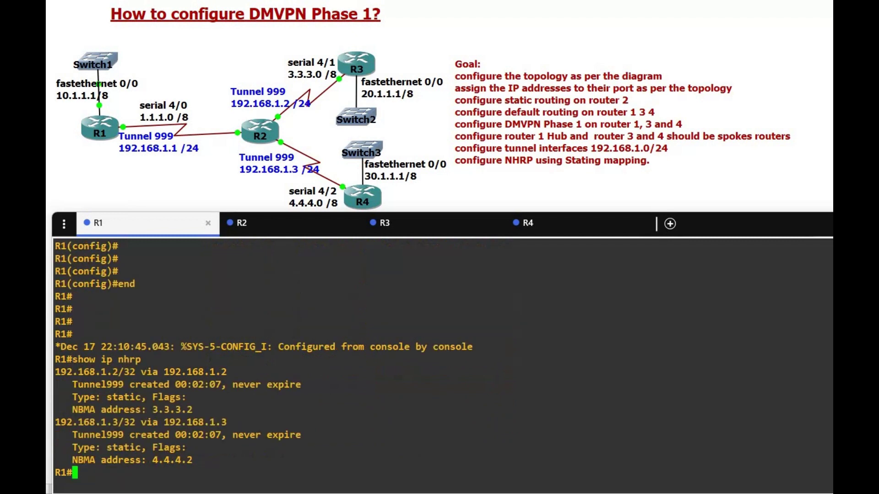
{"action": "left_click_drag", "start_coordinate": [58, 472], "coordinate": [142, 359]}
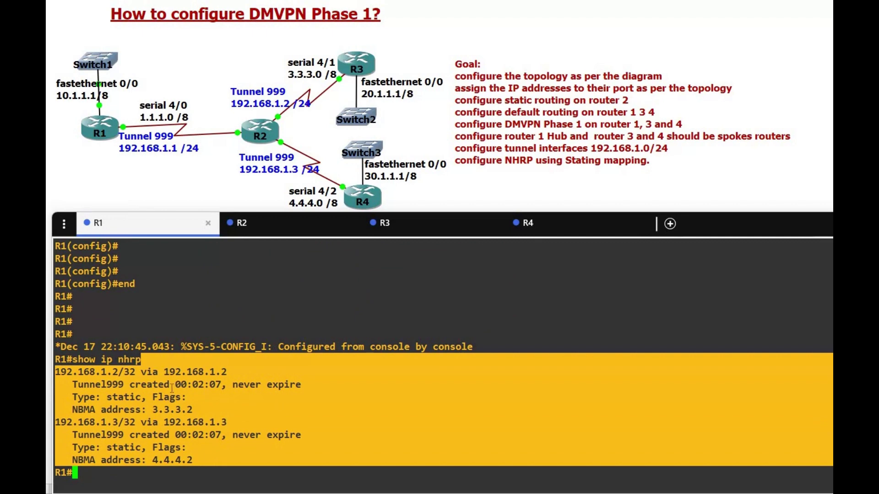
- Show R3's NHRP table with hub 192.168.1.1 statically mapped to 1.1.1.1
{"action": "left_click", "coordinate": [406, 234]}
{"action": "type", "text": "do show ip "}
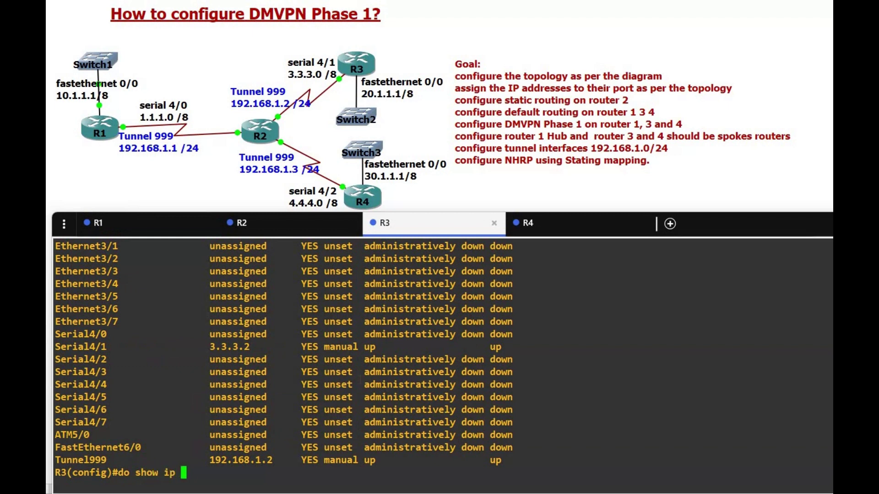
{"action": "type", "text": "b"}
{"action": "key", "text": "BackSpace"}
{"action": "type", "text": "nhrp"}
{"action": "key", "text": "Return"}
{"action": "left_click_drag", "start_coordinate": [220, 461], "coordinate": [47, 421]}
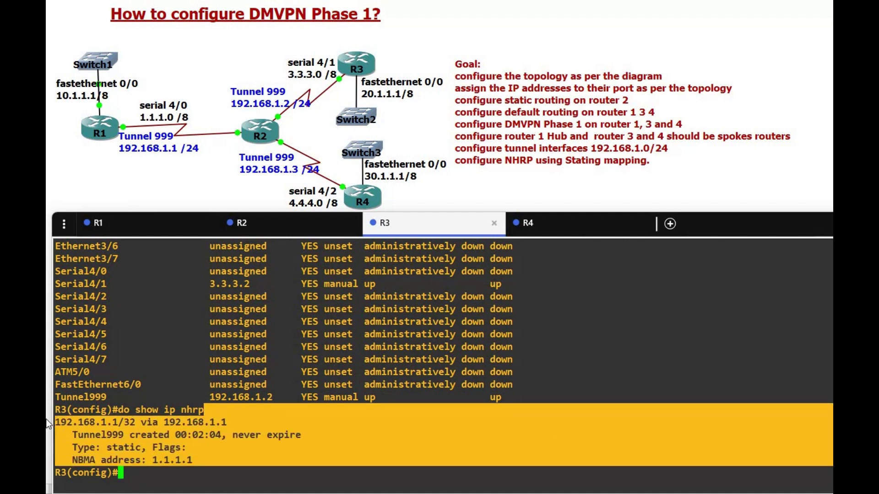
- Show R4's NHRP table with the static hub entry 192.168.1.1 mapped to 1.1.1.1
{"action": "left_click", "coordinate": [555, 230]}
{"action": "type", "text": "showi"}
{"action": "key", "text": "BackSpace"}
{"action": "type", "text": "ip nhrp"}
{"action": "key", "text": "Return"}
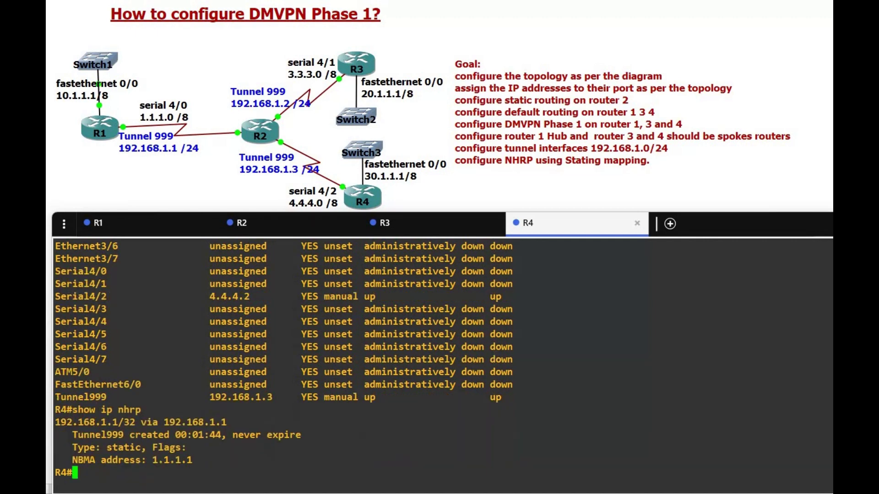